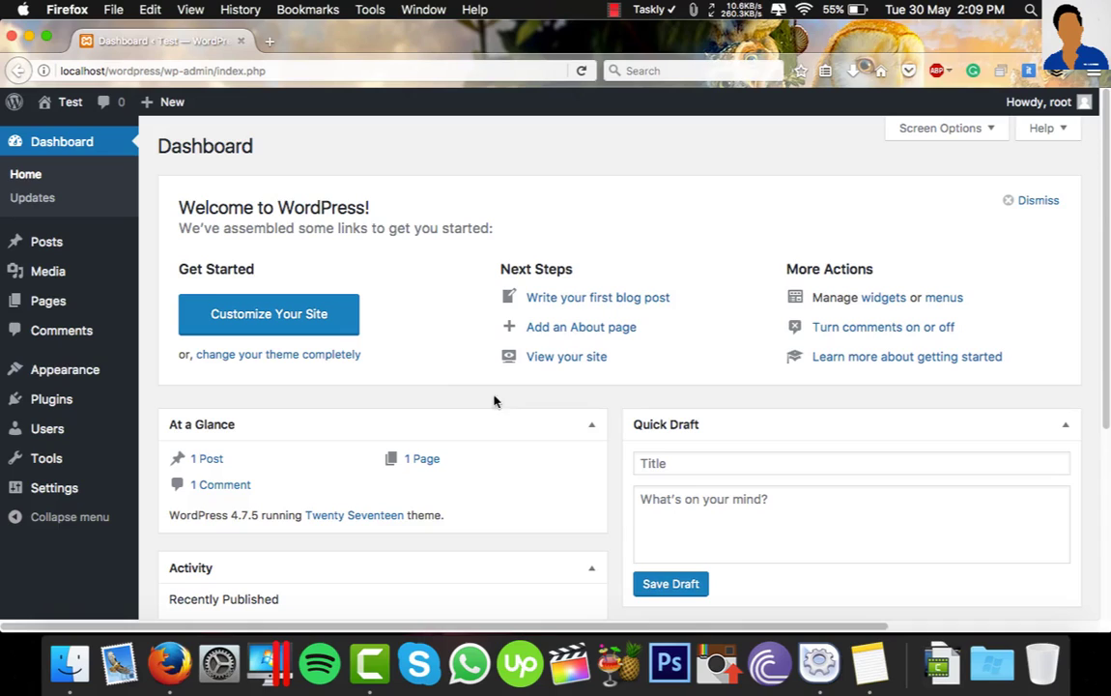
# Try to delete the Hello Dolly plugin, dismiss the FTP credentials request, and go to adding a new plugin
pyautogui.press('super+l')
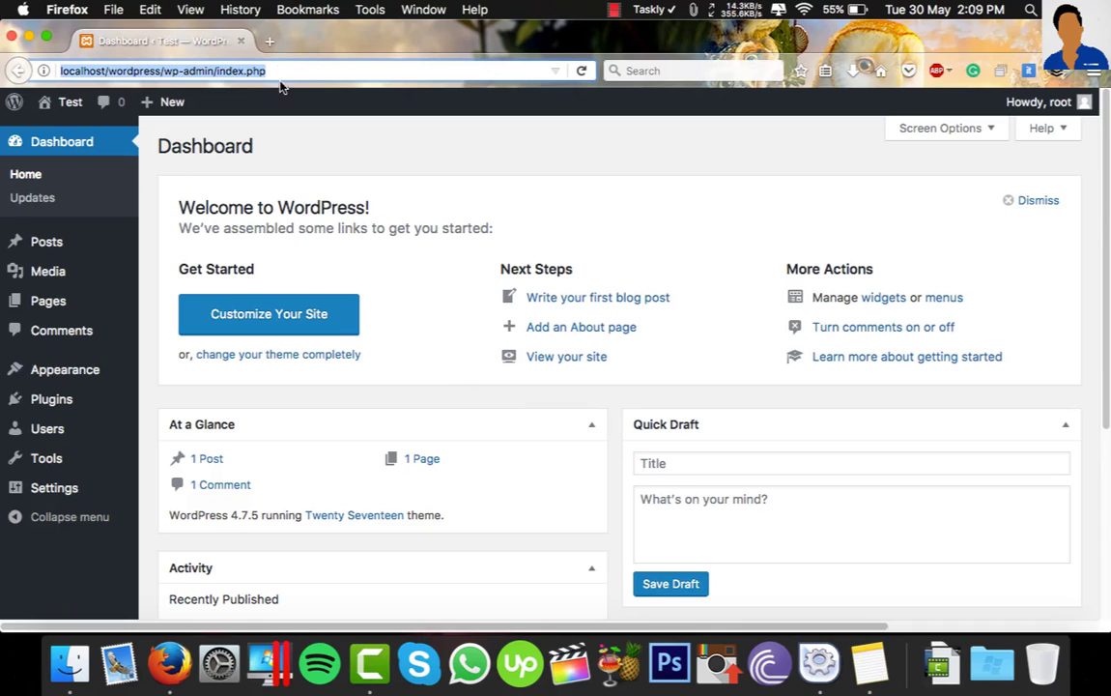
pyautogui.click(255, 137)
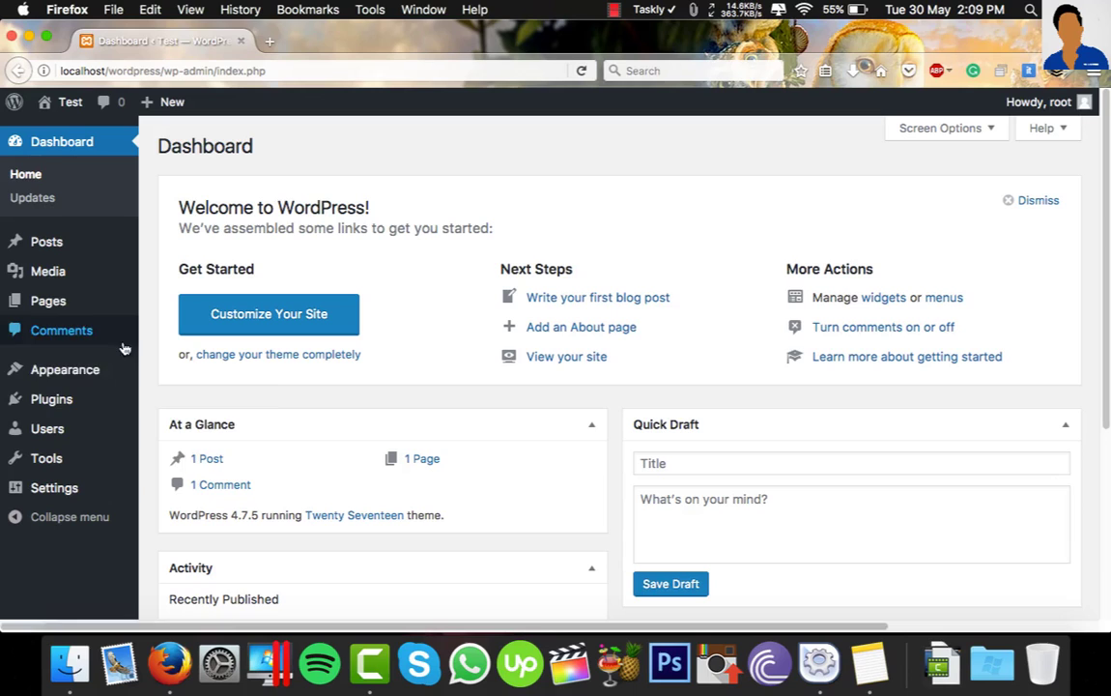
pyautogui.click(60, 399)
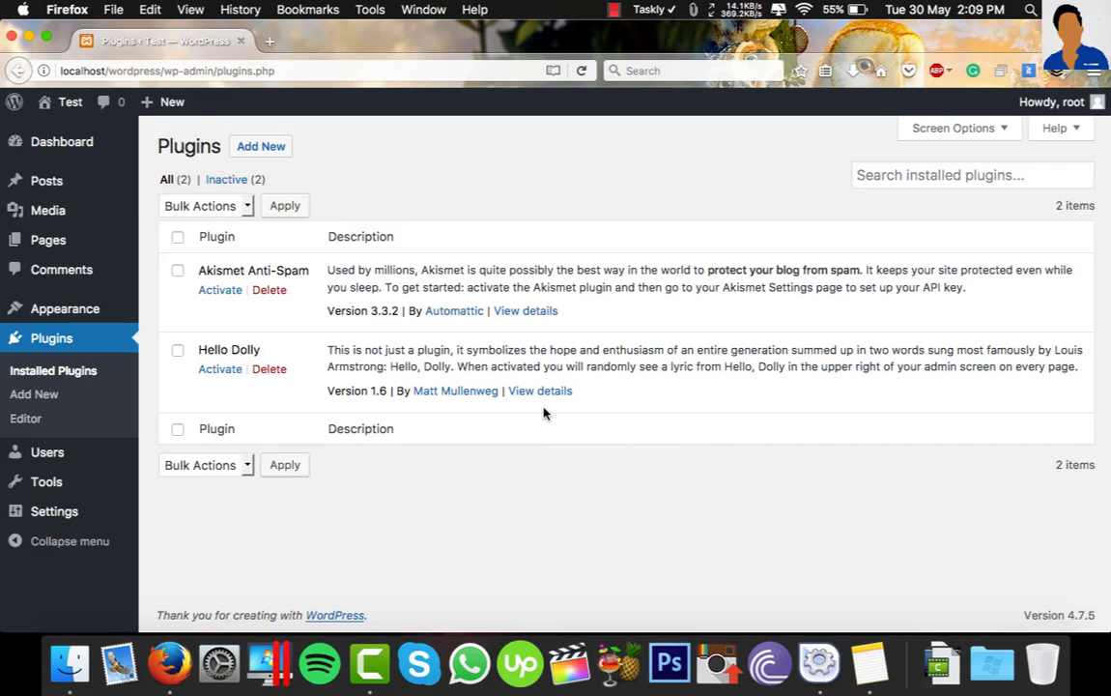
pyautogui.click(269, 370)
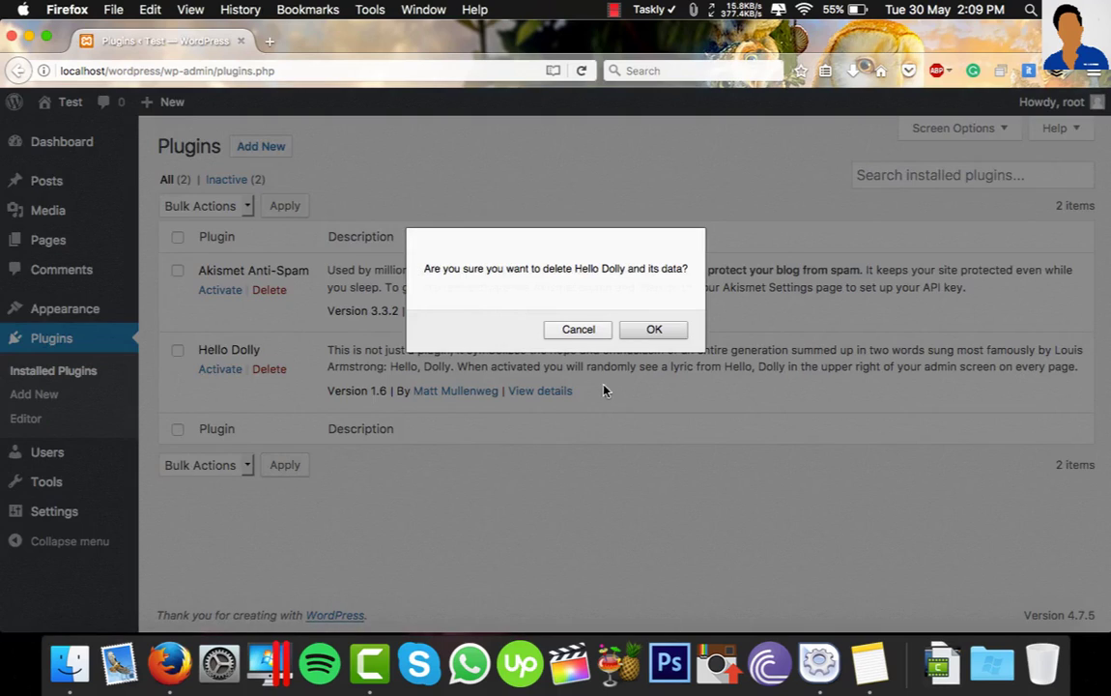
pyautogui.click(642, 331)
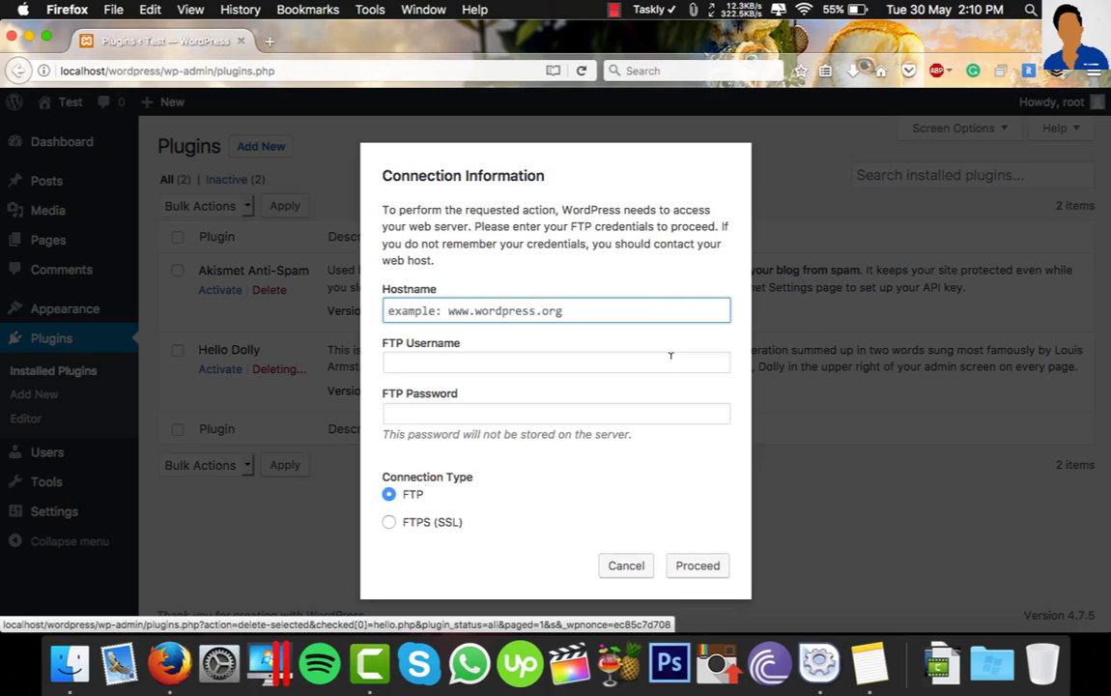
pyautogui.click(633, 572)
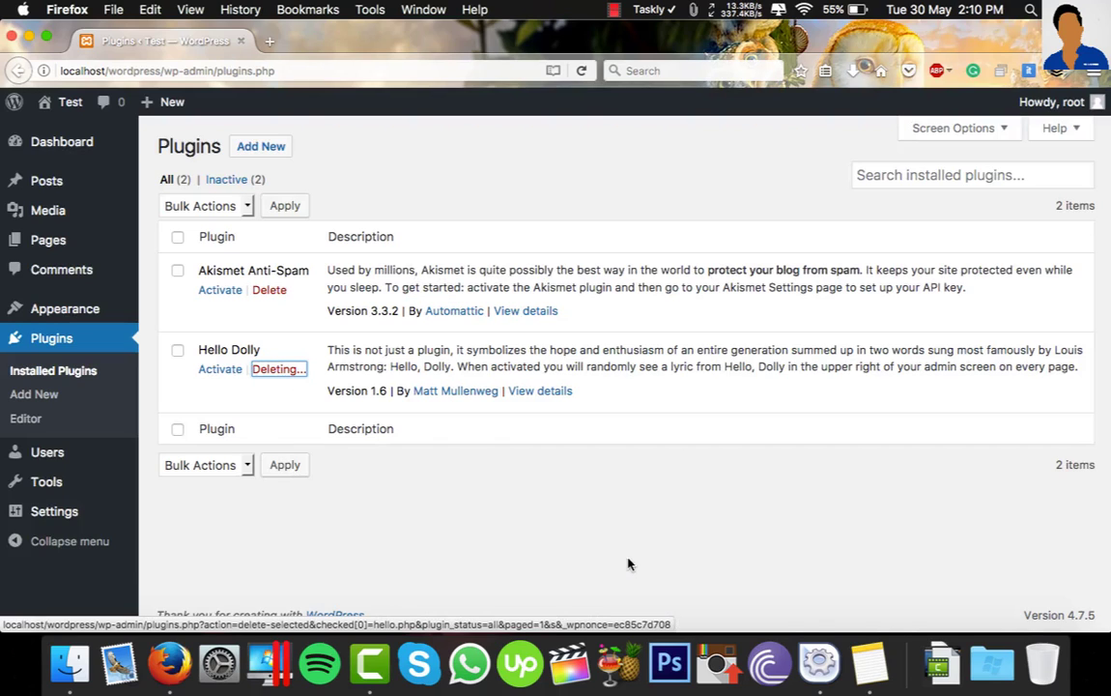
pyautogui.click(268, 146)
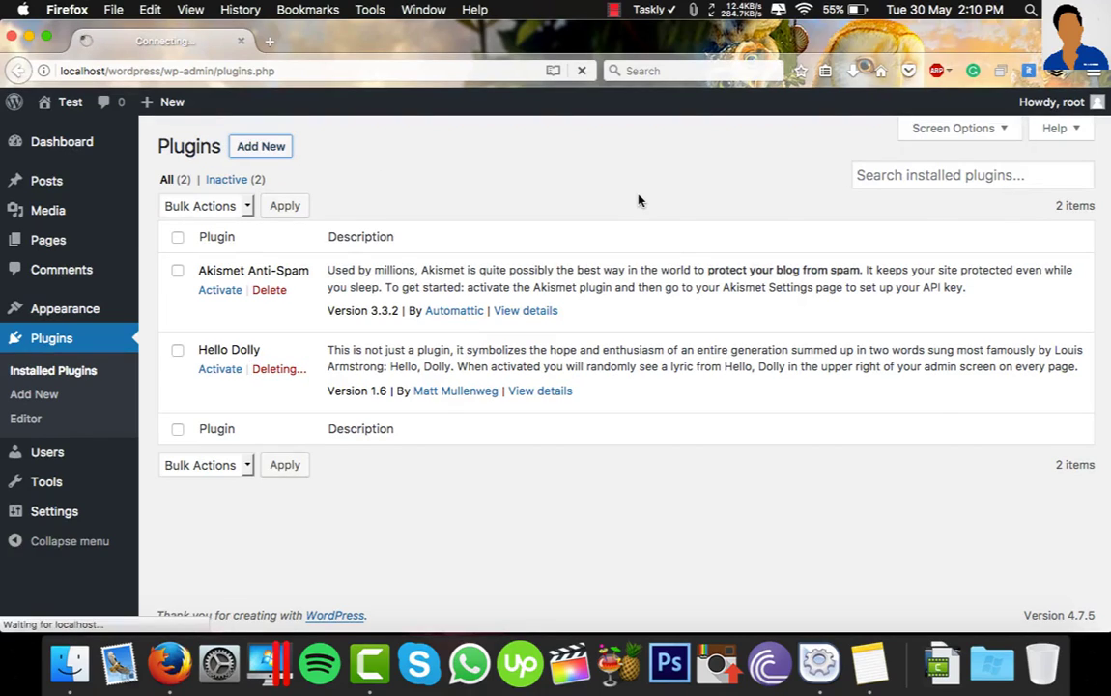
# Try to install the MW Small theme from the theme directory and dismiss the FTP credentials request
pyautogui.moveTo(83, 353)
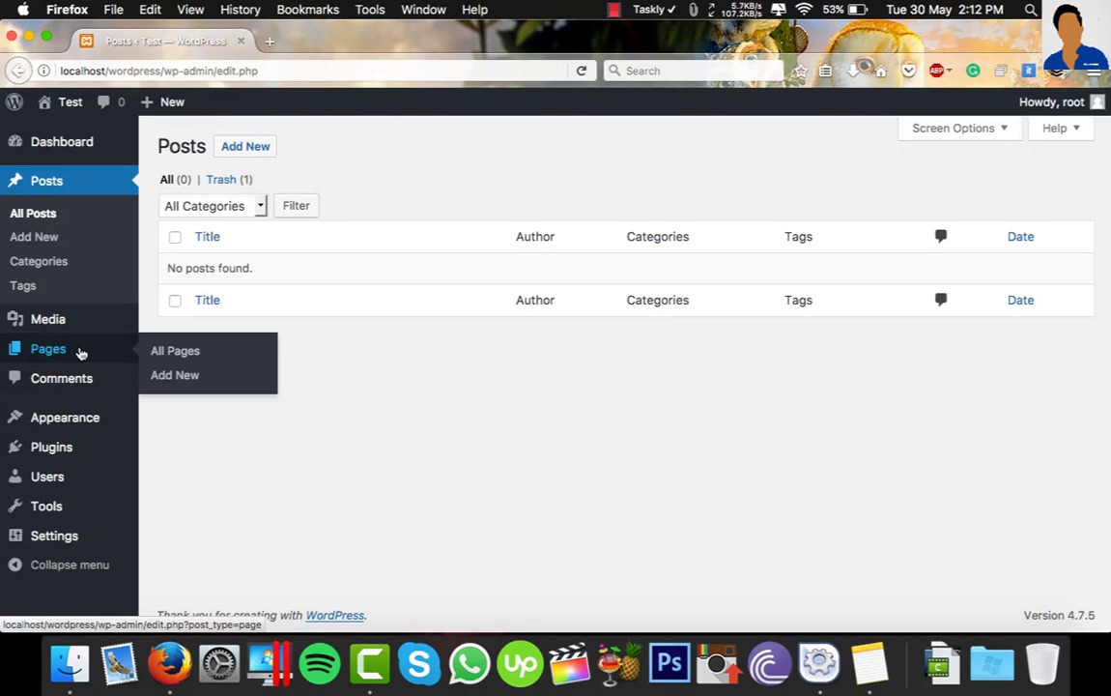
pyautogui.moveTo(89, 420)
pyautogui.click(178, 420)
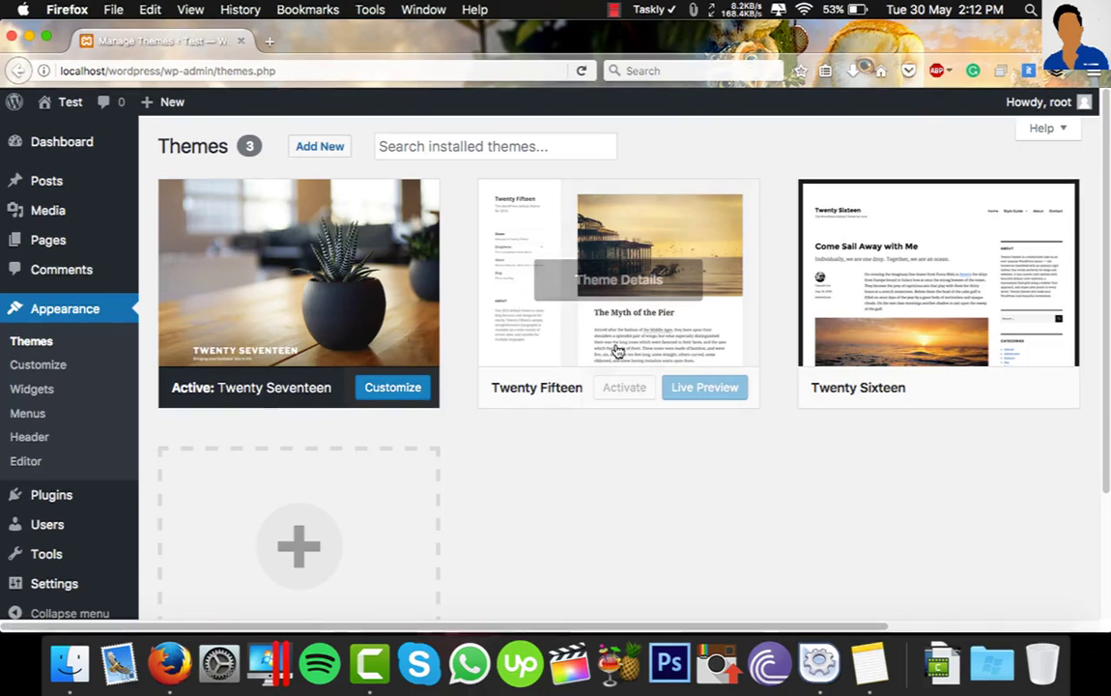
pyautogui.click(322, 146)
pyautogui.scroll(-3, 736, 425)
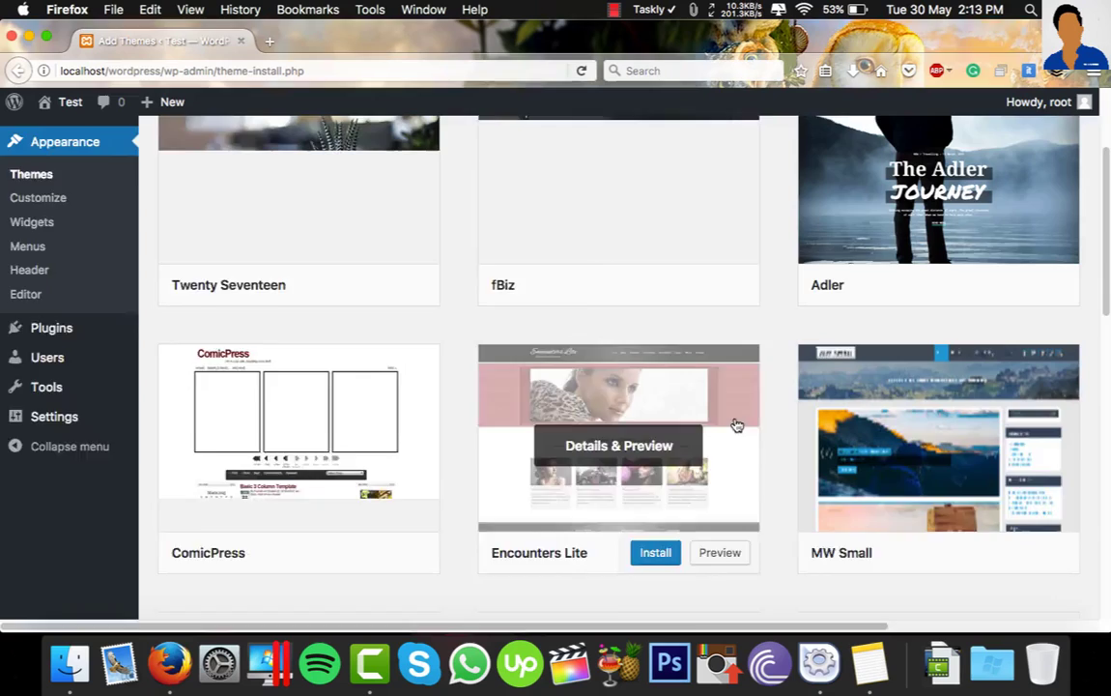
pyautogui.scroll(3, 725, 430)
pyautogui.scroll(-5, 763, 425)
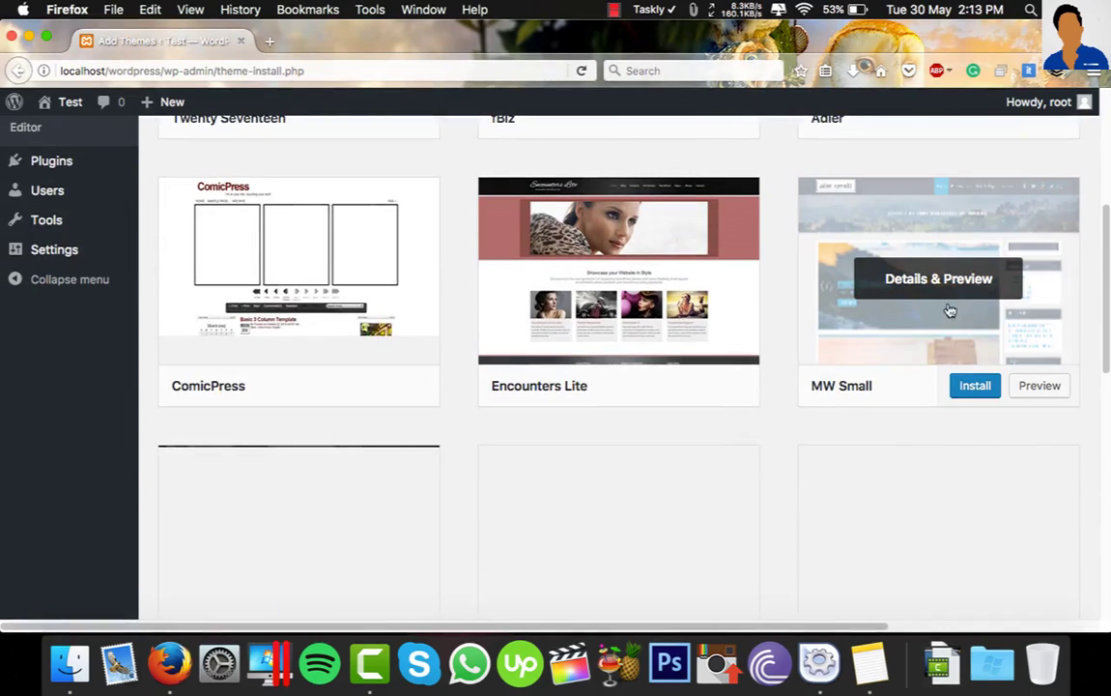
pyautogui.click(974, 385)
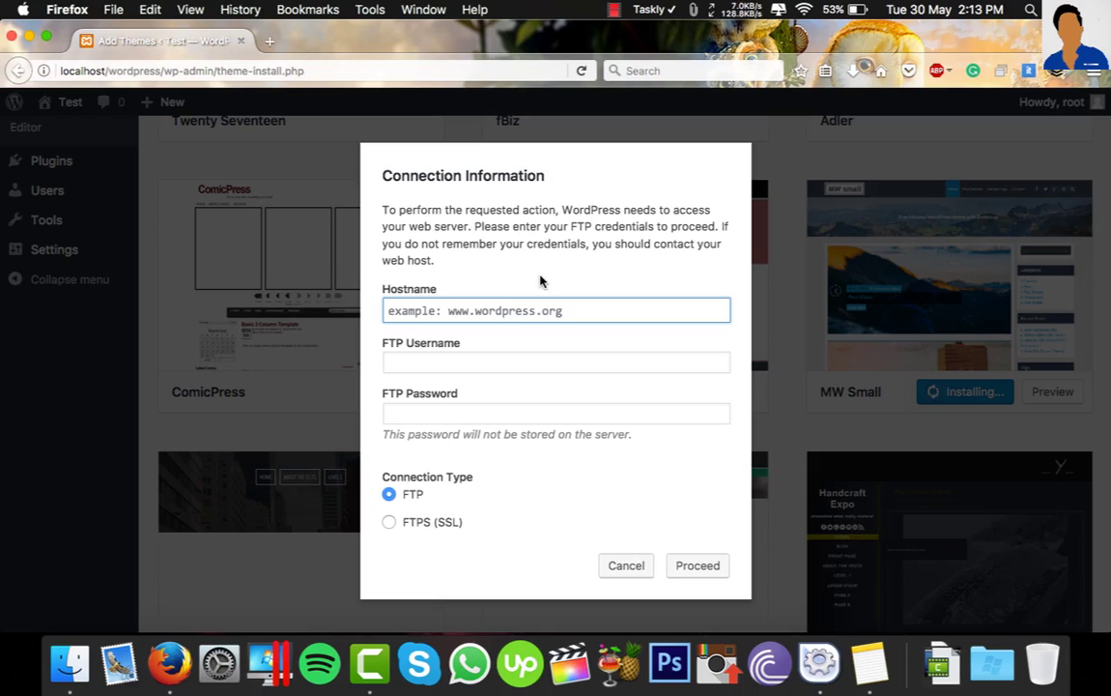
pyautogui.click(640, 565)
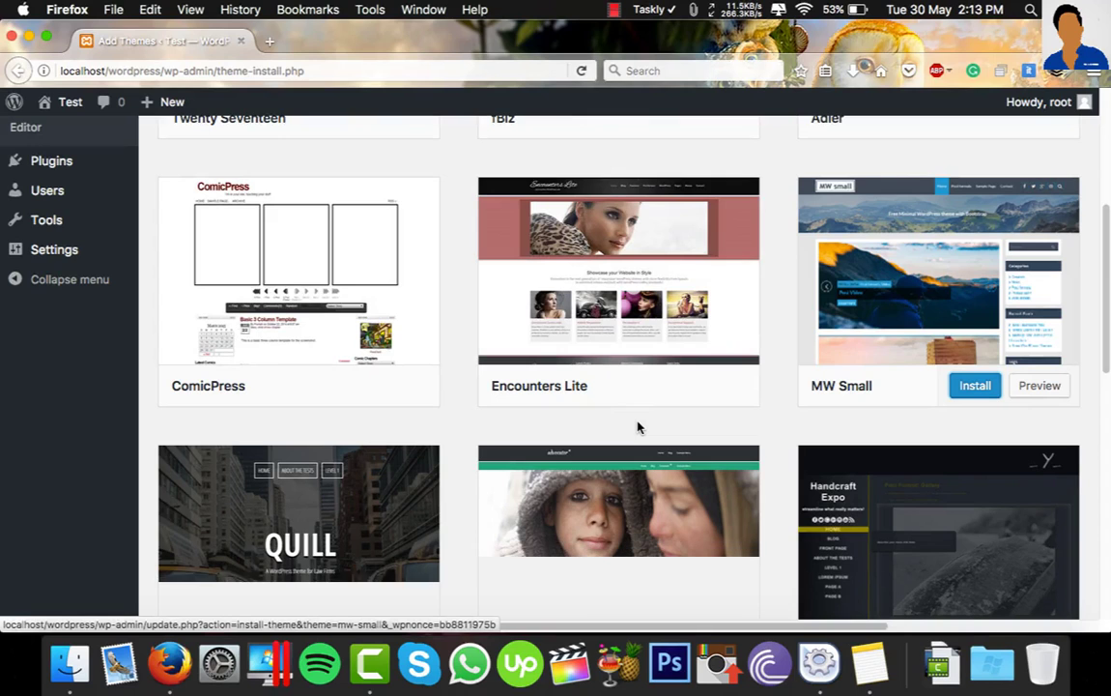
# Switch to Finder and open the htdocs folder inside XAMPP's xamppfiles folder in Applications
pyautogui.click(30, 38)
pyautogui.press('super+n')
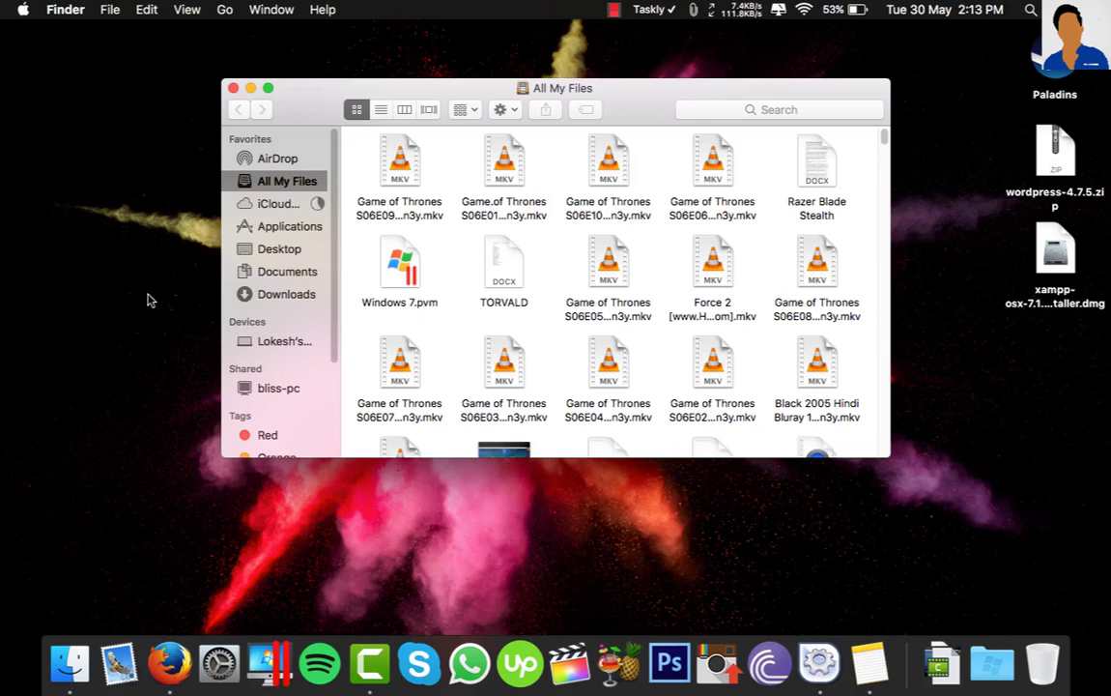
pyautogui.click(238, 224)
pyautogui.scroll(-10, 438, 416)
pyautogui.click(414, 402)
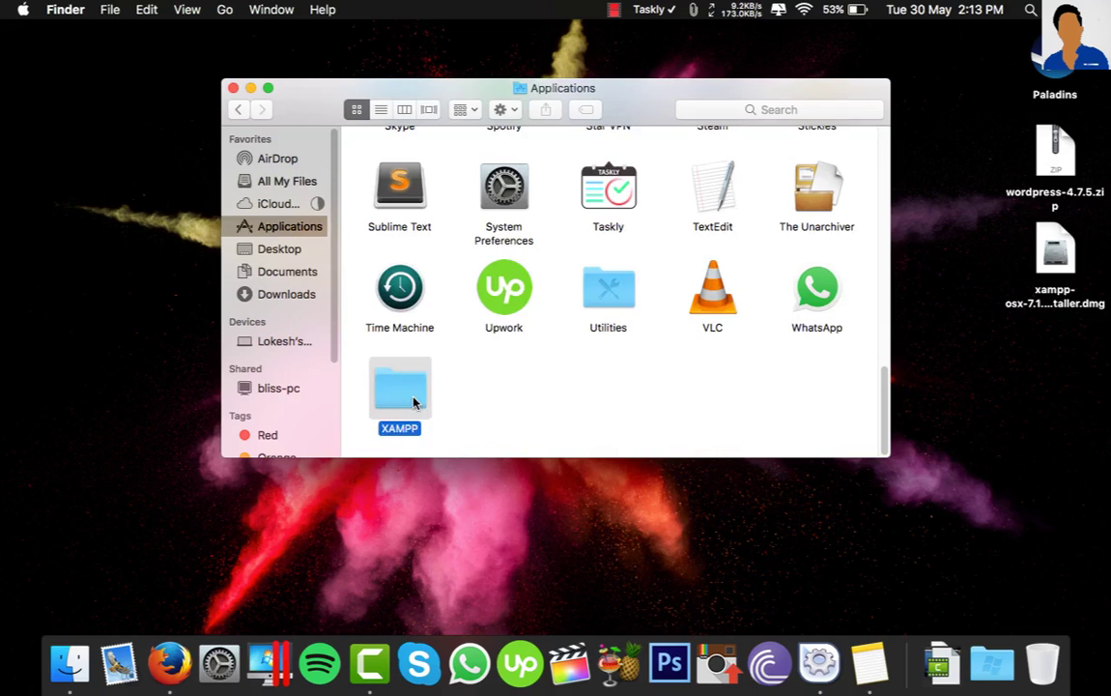
pyautogui.doubleClick(414, 402)
pyautogui.doubleClick(583, 261)
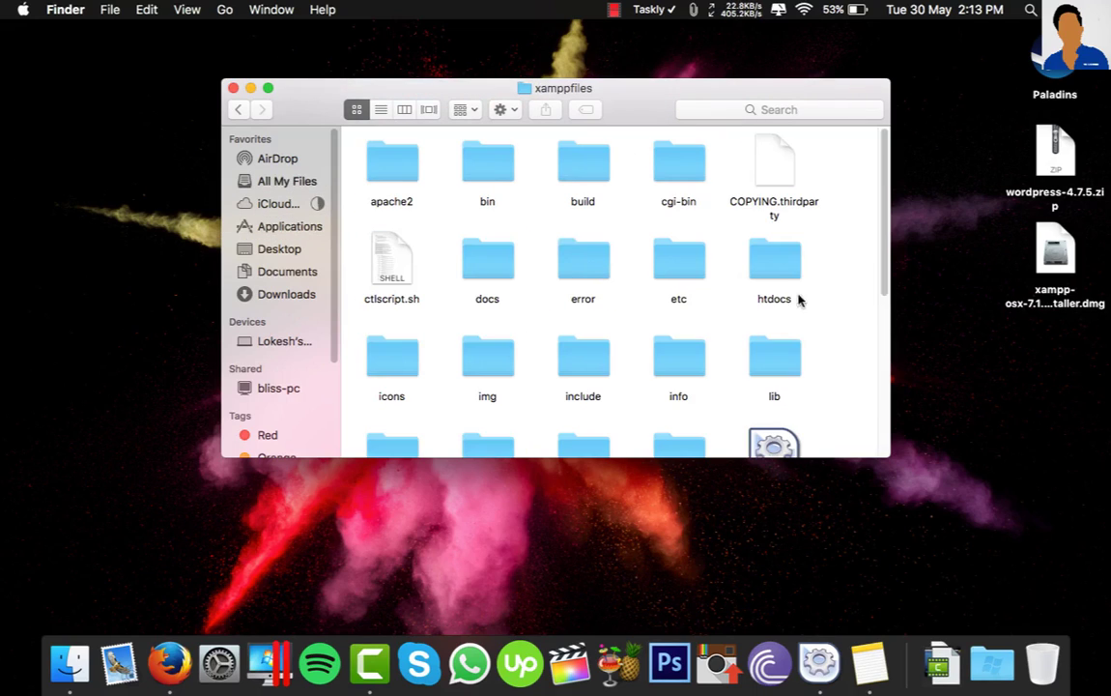
pyautogui.doubleClick(784, 281)
# Move the wordpress folder beside webalizer and open its info with the Sharing & Permissions section expanded
pyautogui.click(665, 297)
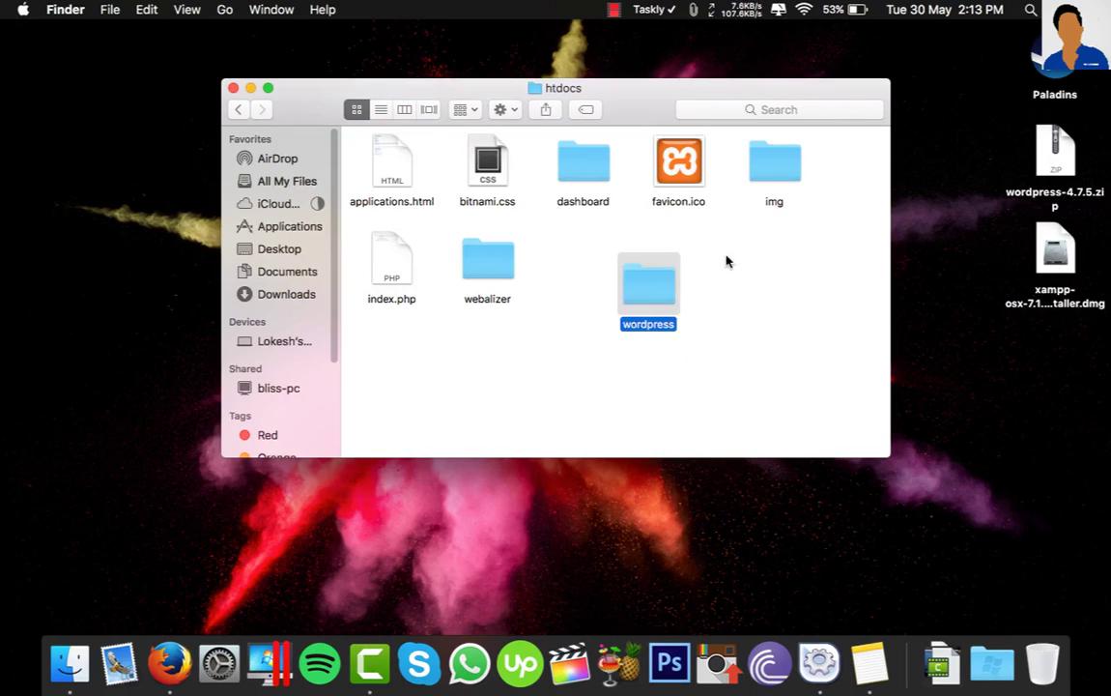
pyautogui.moveTo(656, 296); pyautogui.dragTo(603, 287)
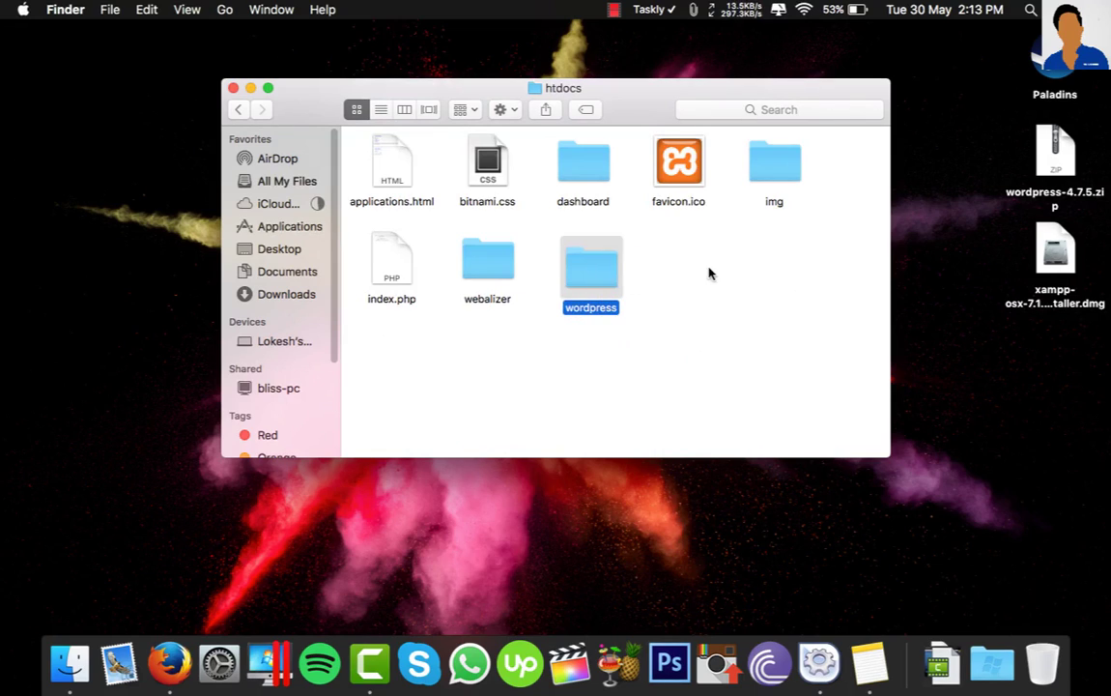
pyautogui.click(681, 283)
pyautogui.rightClick(601, 277)
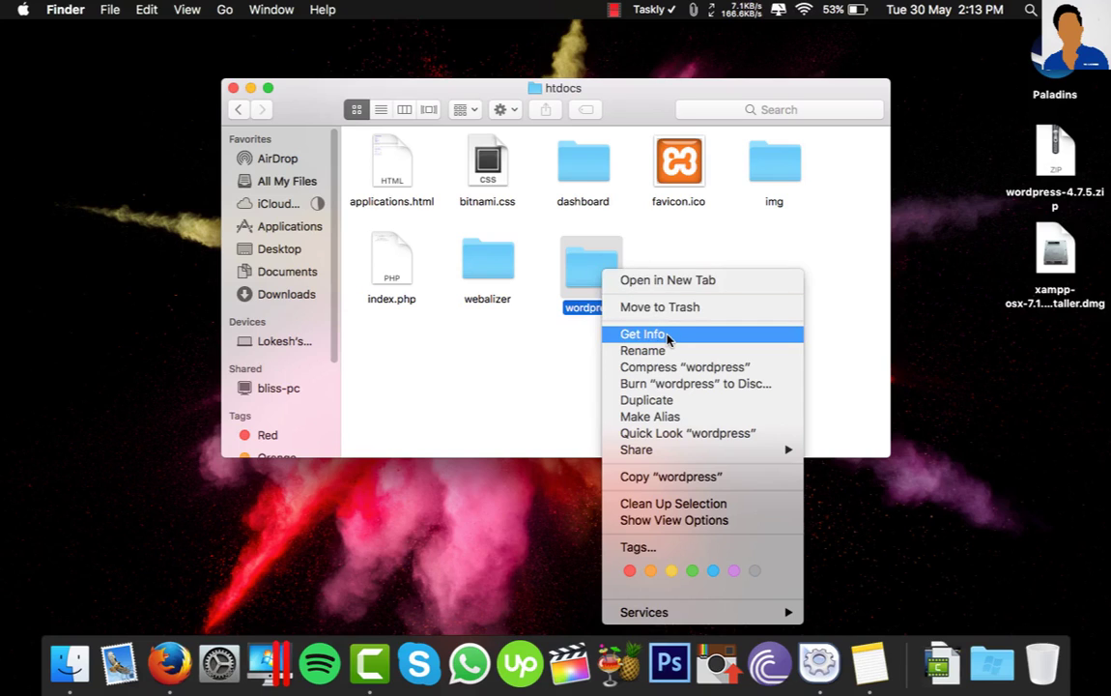
pyautogui.click(594, 276)
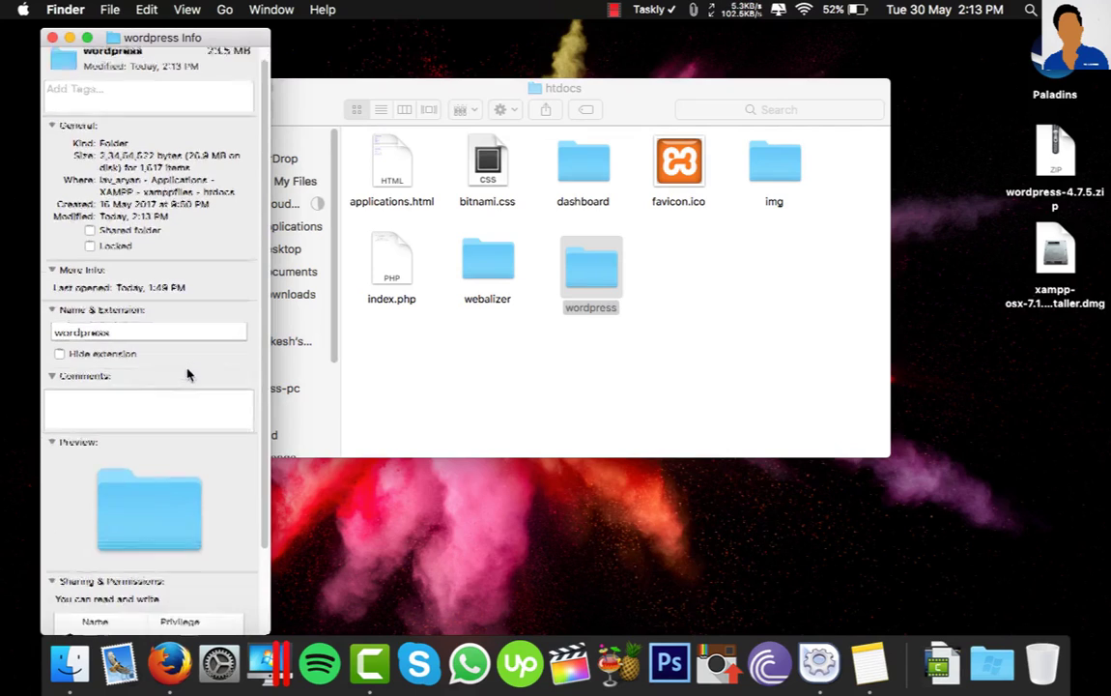
pyautogui.scroll(-3, 188, 375)
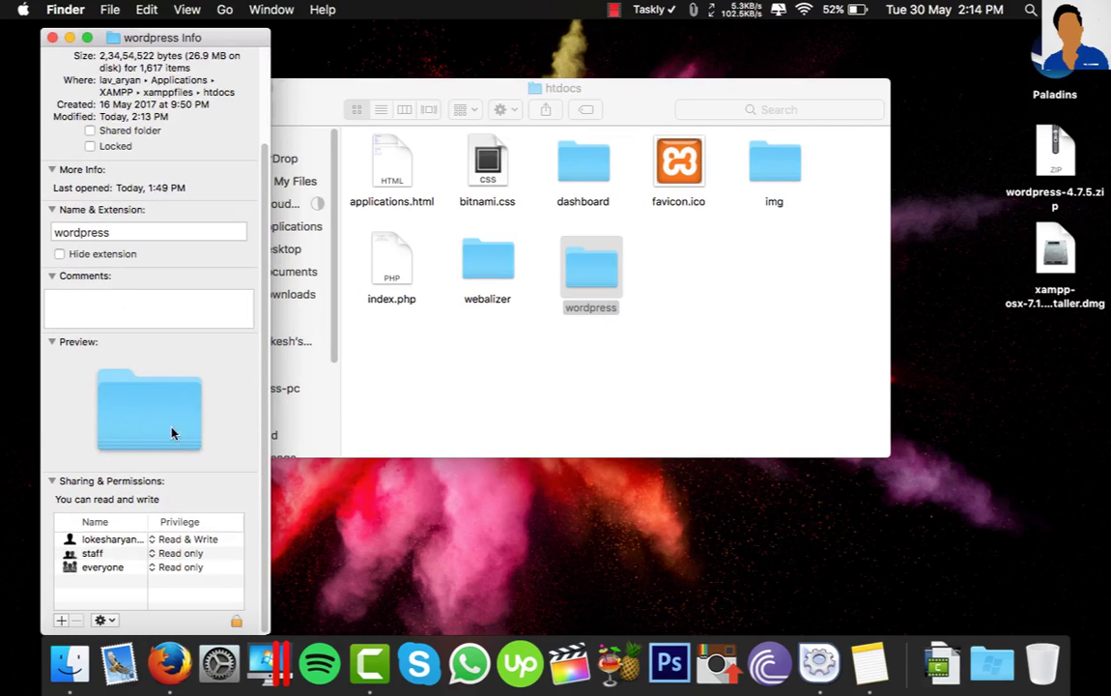
pyautogui.click(53, 481)
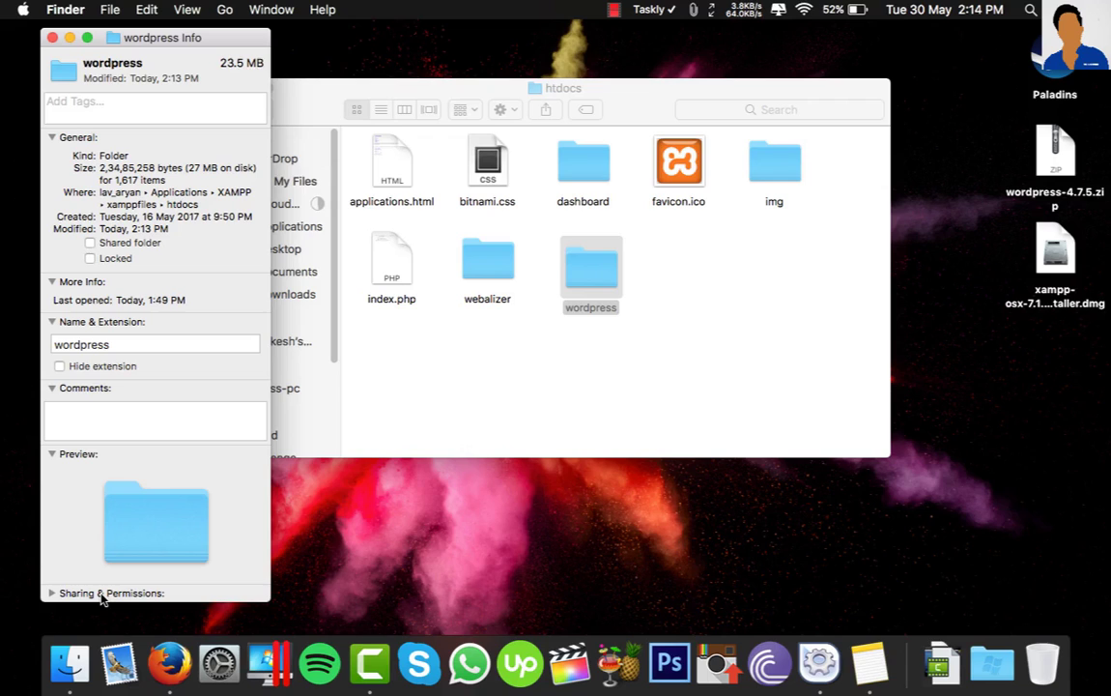
pyautogui.click(52, 593)
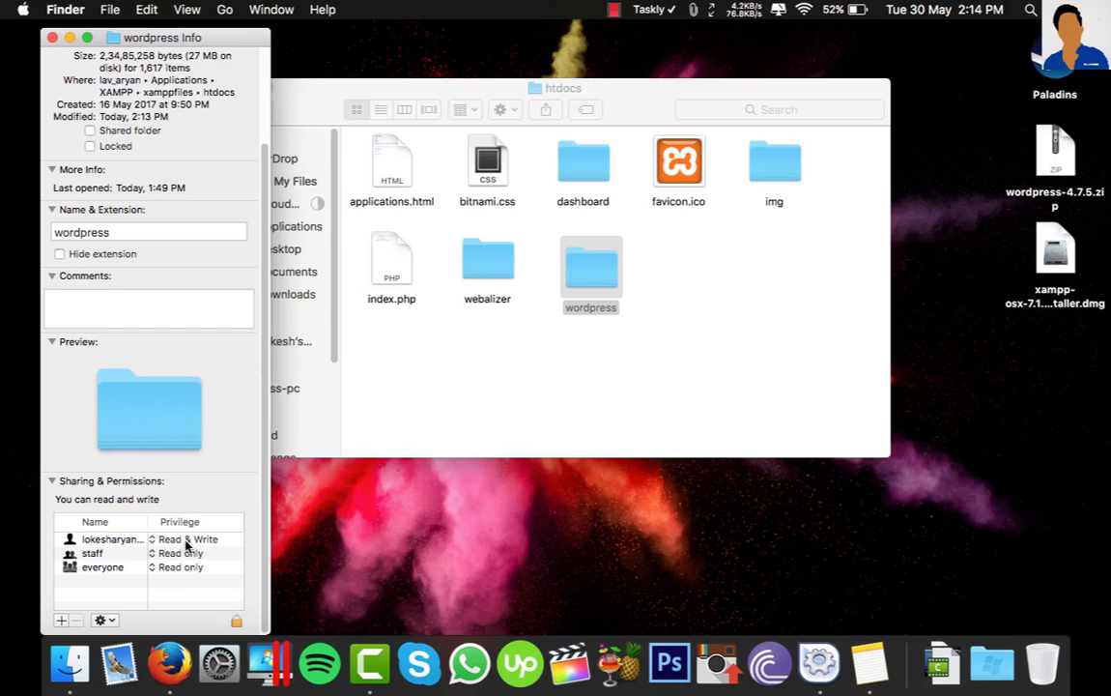
# Set the wordpress folder owner's privilege to Read only and view the privilege choices for everyone
pyautogui.click(188, 543)
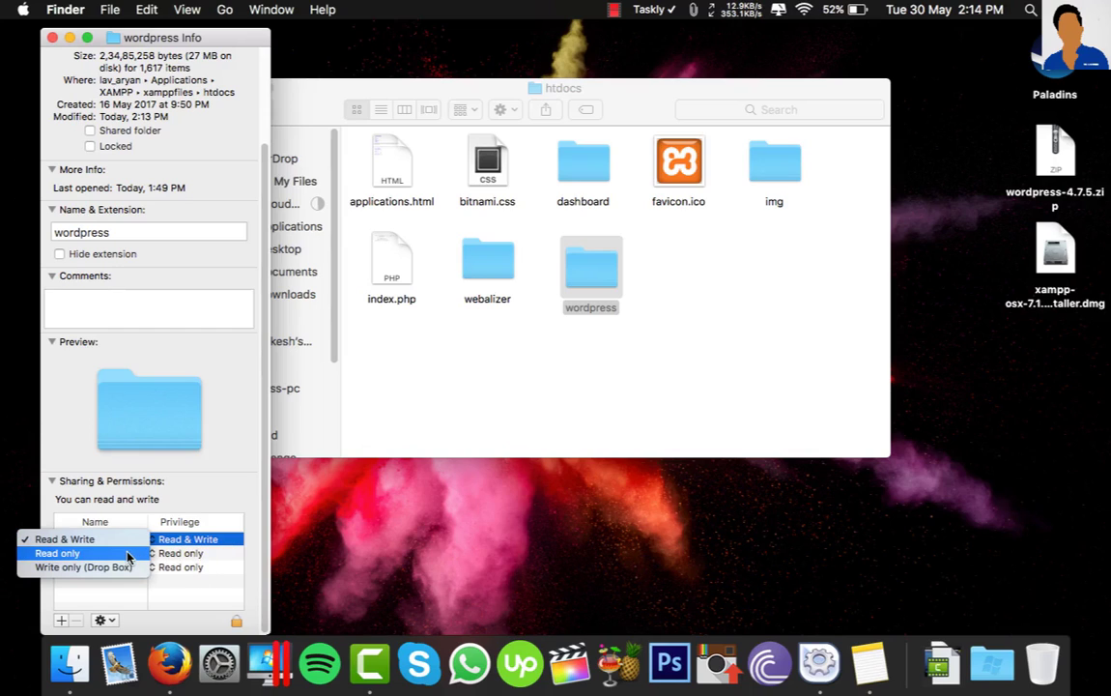
pyautogui.click(58, 553)
pyautogui.click(185, 553)
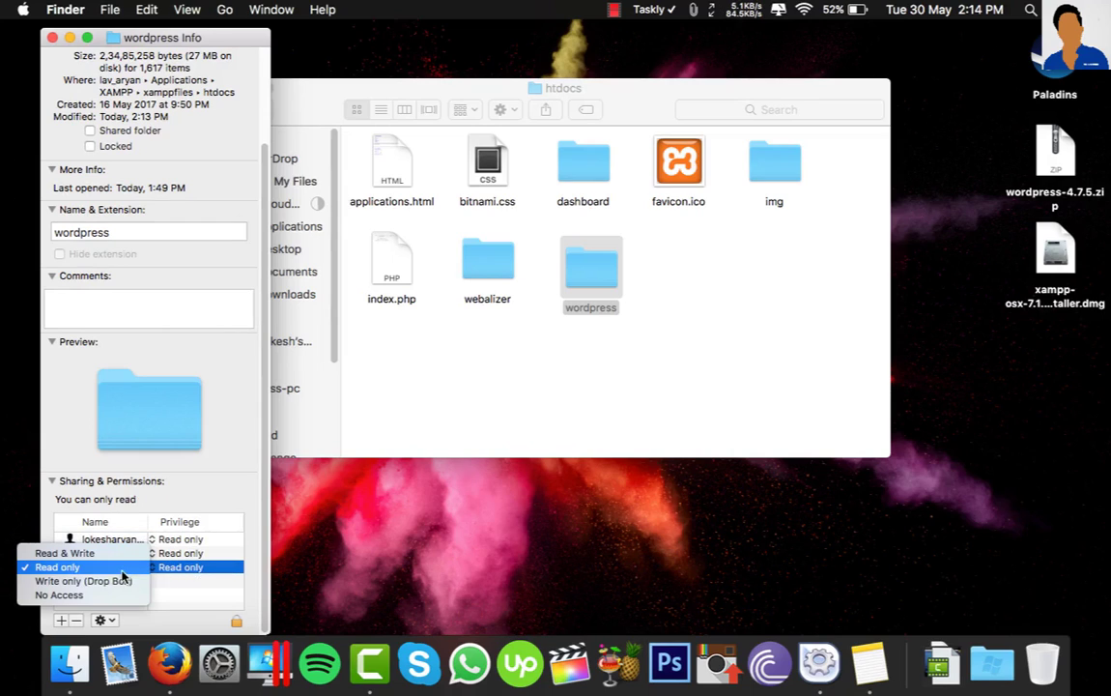
pyautogui.click(179, 569)
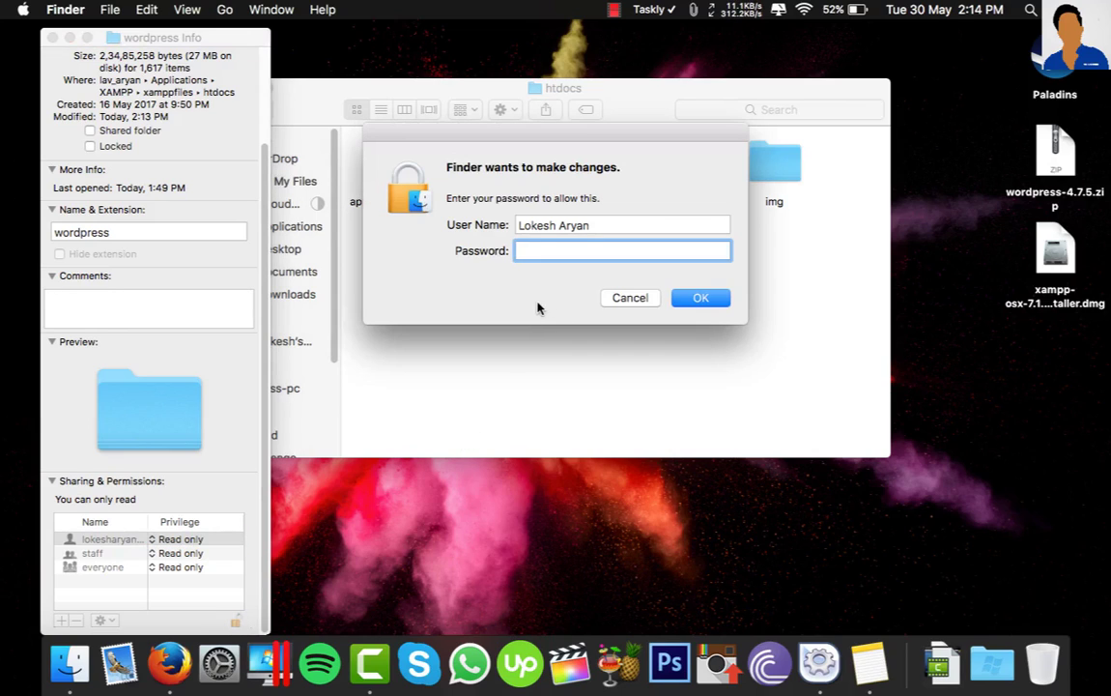
# Authorize permission changes with the account password and set the owner, staff and everyone privileges to Read & Write
pyautogui.write('**********')
pyautogui.press('Return')
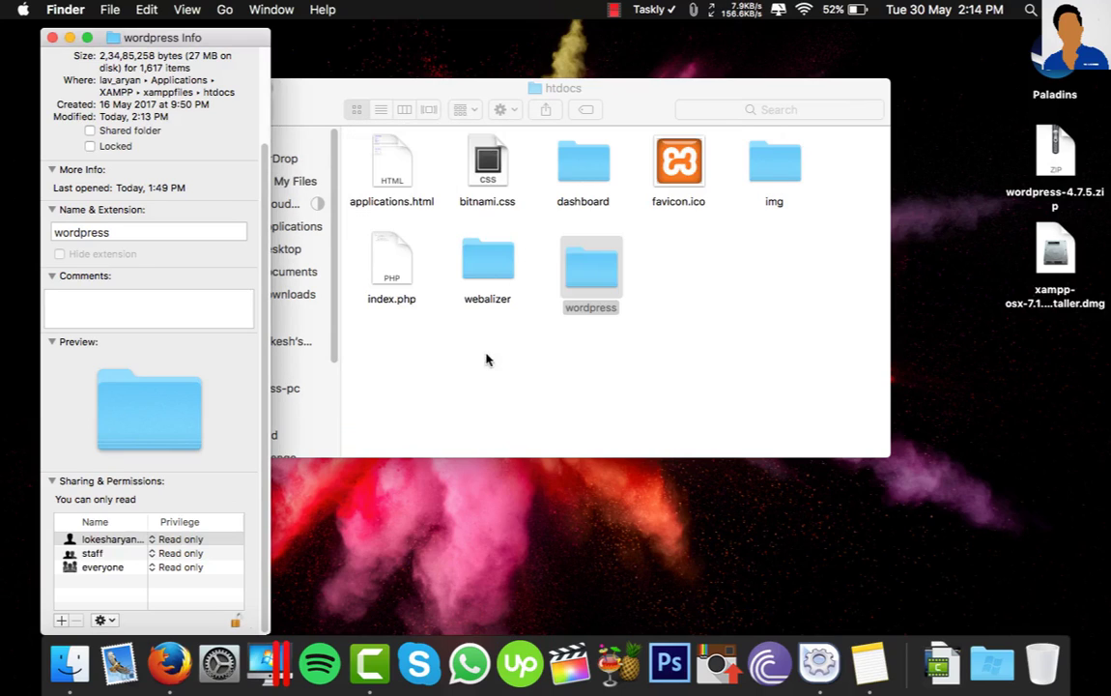
pyautogui.click(184, 539)
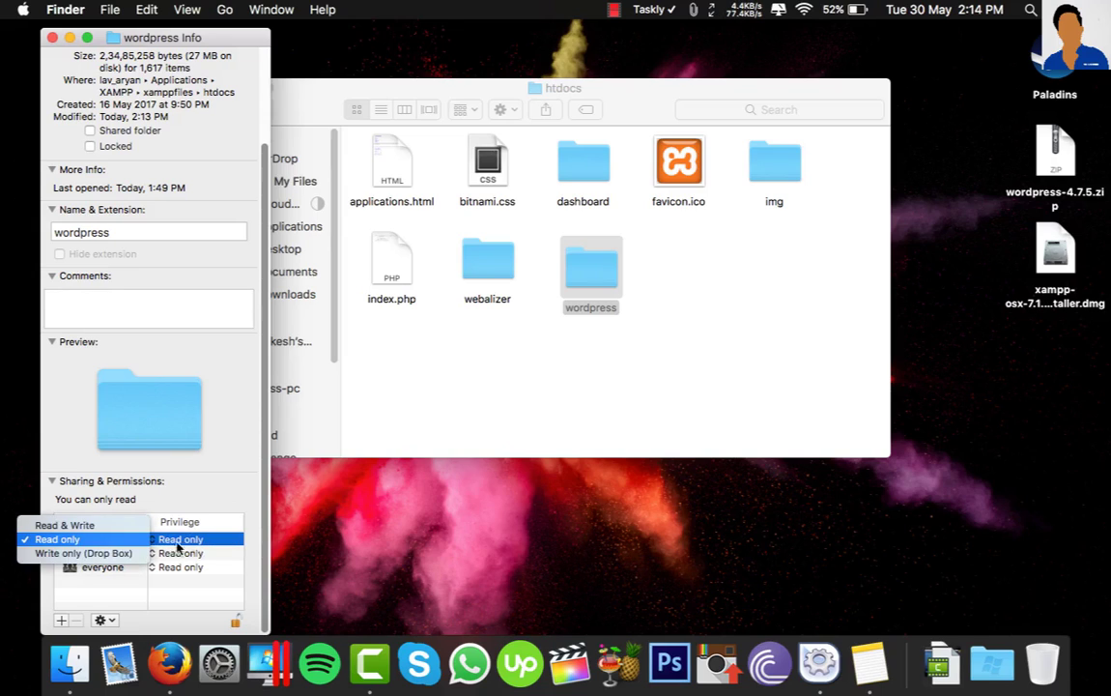
pyautogui.click(122, 525)
pyautogui.click(152, 553)
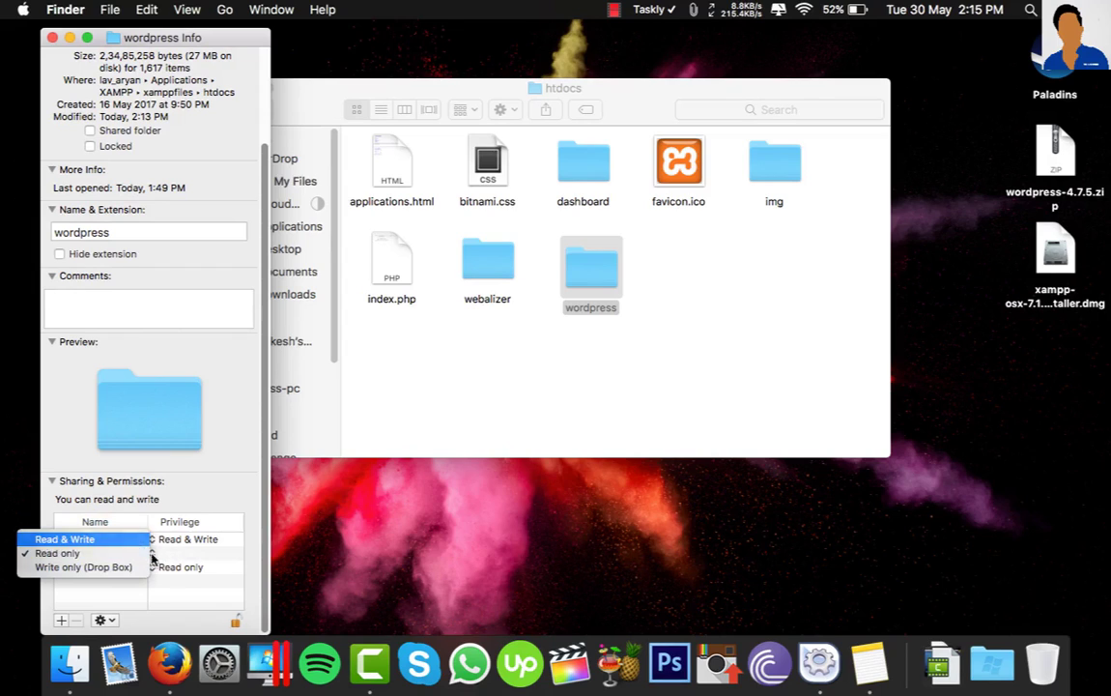
pyautogui.click(152, 552)
pyautogui.click(183, 568)
pyautogui.click(180, 571)
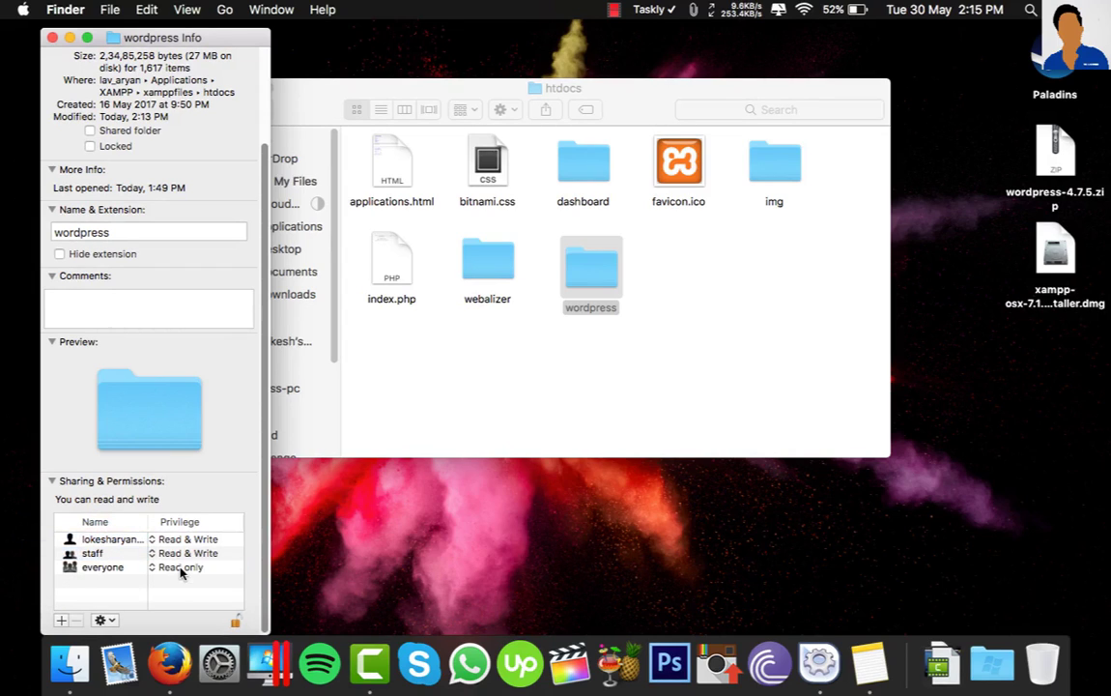
pyautogui.click(181, 572)
pyautogui.click(181, 580)
# Apply the wordpress folder's permissions to all enclosed items and close its info window
pyautogui.click(110, 622)
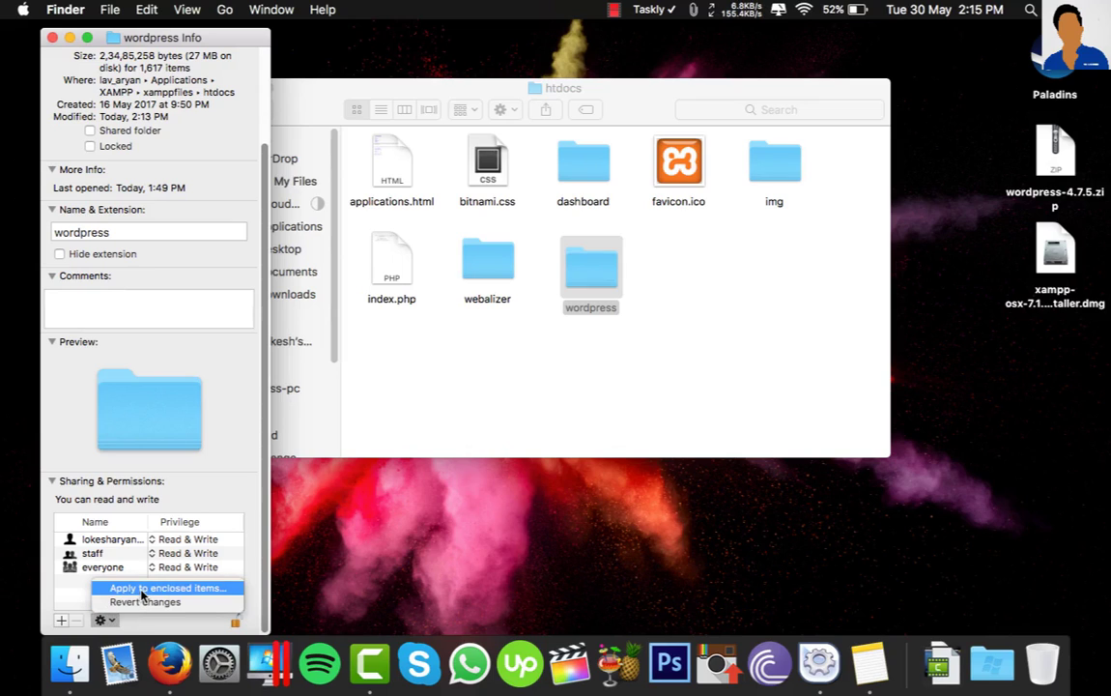
pyautogui.click(141, 589)
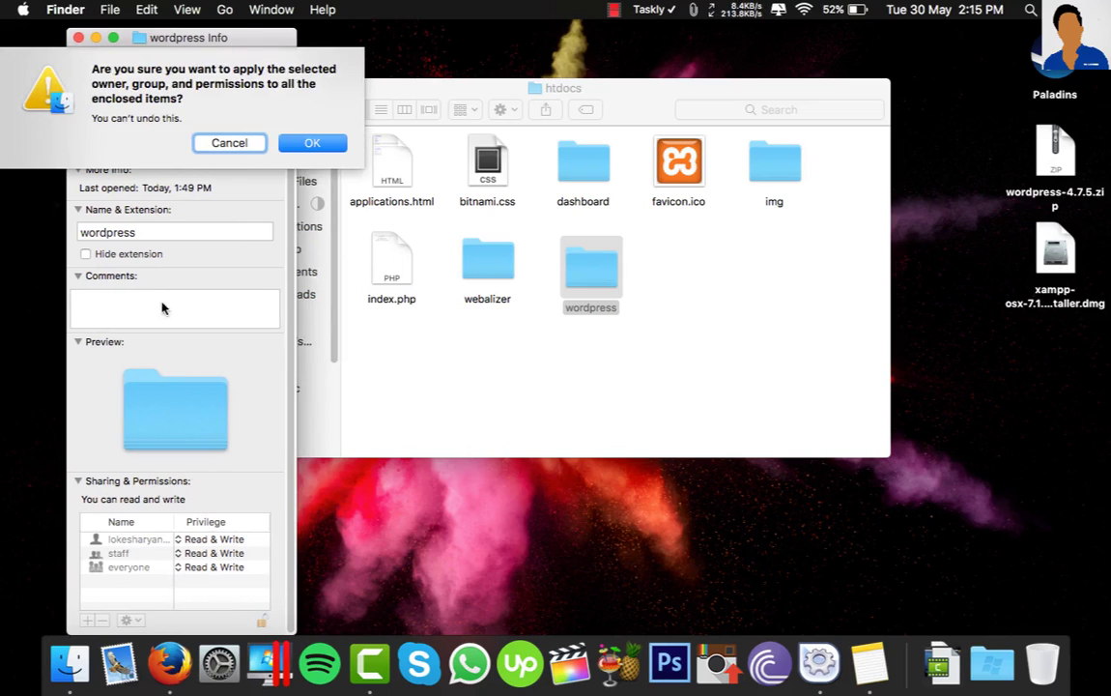
pyautogui.click(325, 145)
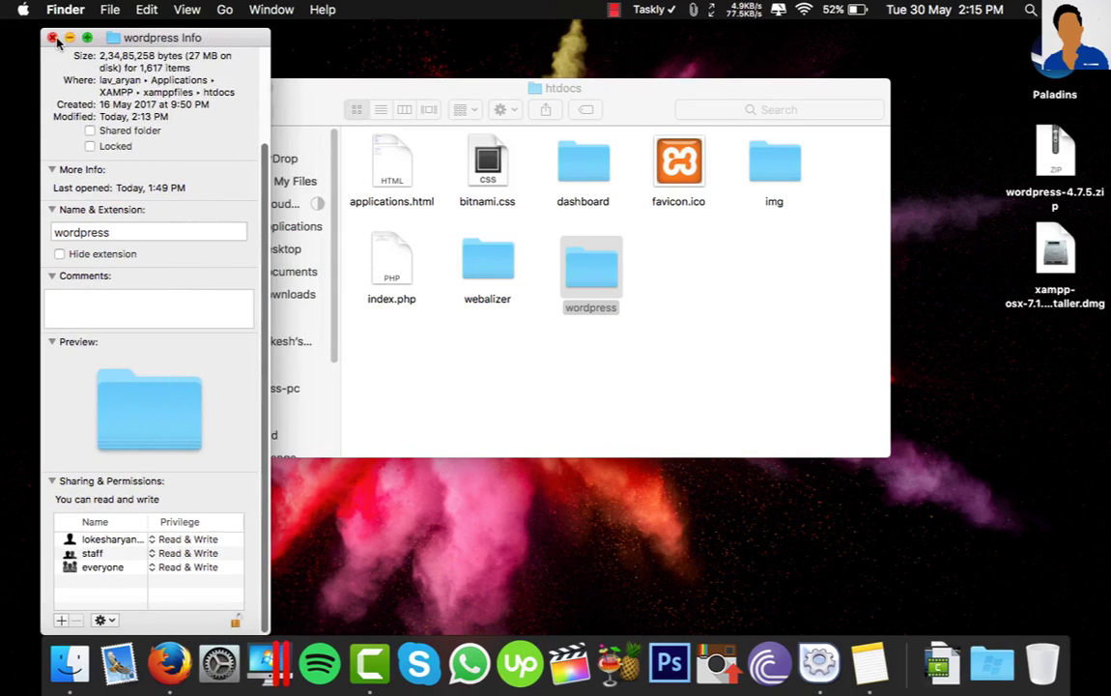
pyautogui.click(52, 37)
# Retrace the path from Applications through XAMPP and xamppfiles to the htdocs folder
pyautogui.click(238, 109)
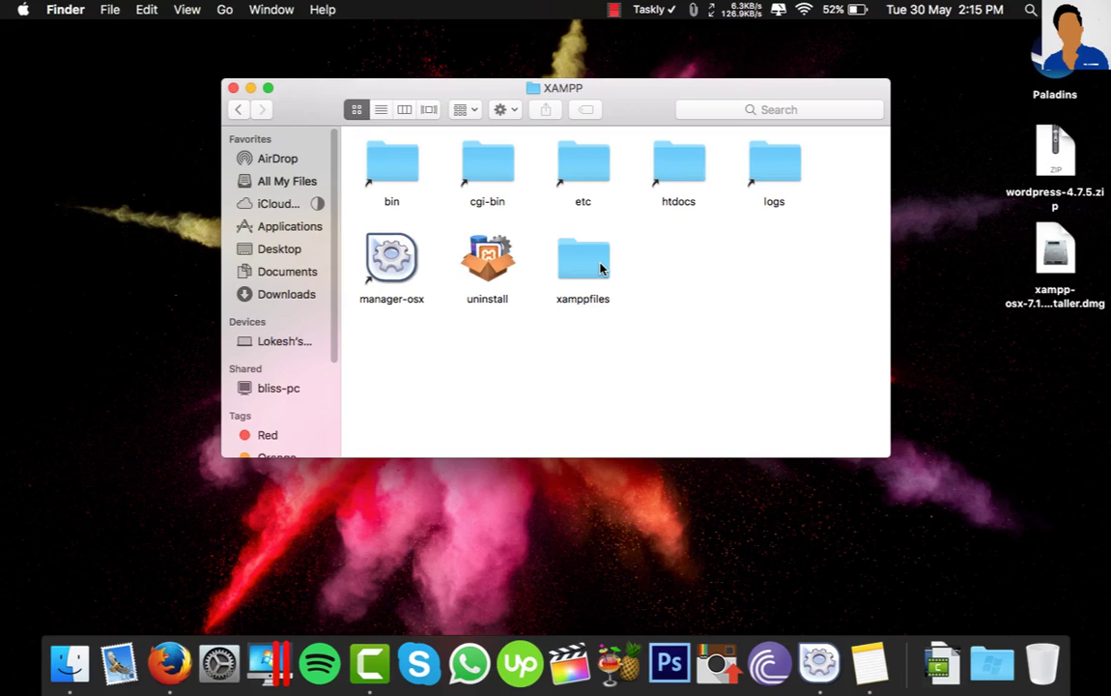
pyautogui.click(300, 232)
pyautogui.doubleClick(399, 391)
pyautogui.click(594, 274)
pyautogui.doubleClick(594, 275)
pyautogui.click(778, 275)
pyautogui.doubleClick(778, 275)
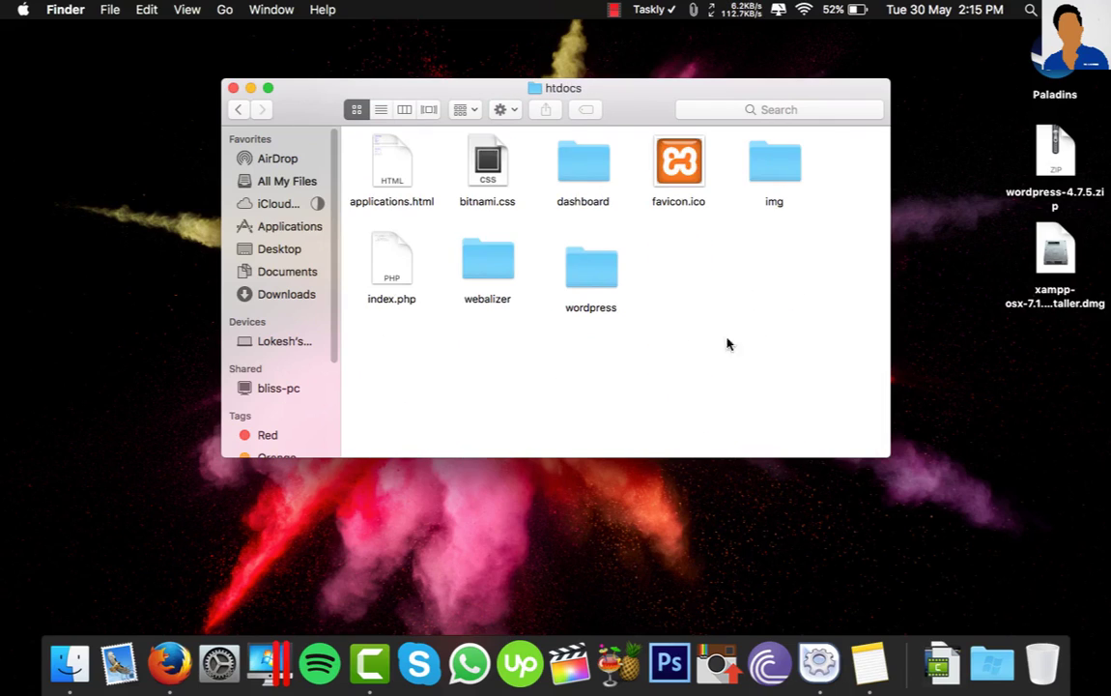
# Open wp-config.php from the wordpress folder inside htdocs and look through its MySQL settings
pyautogui.doubleClick(616, 290)
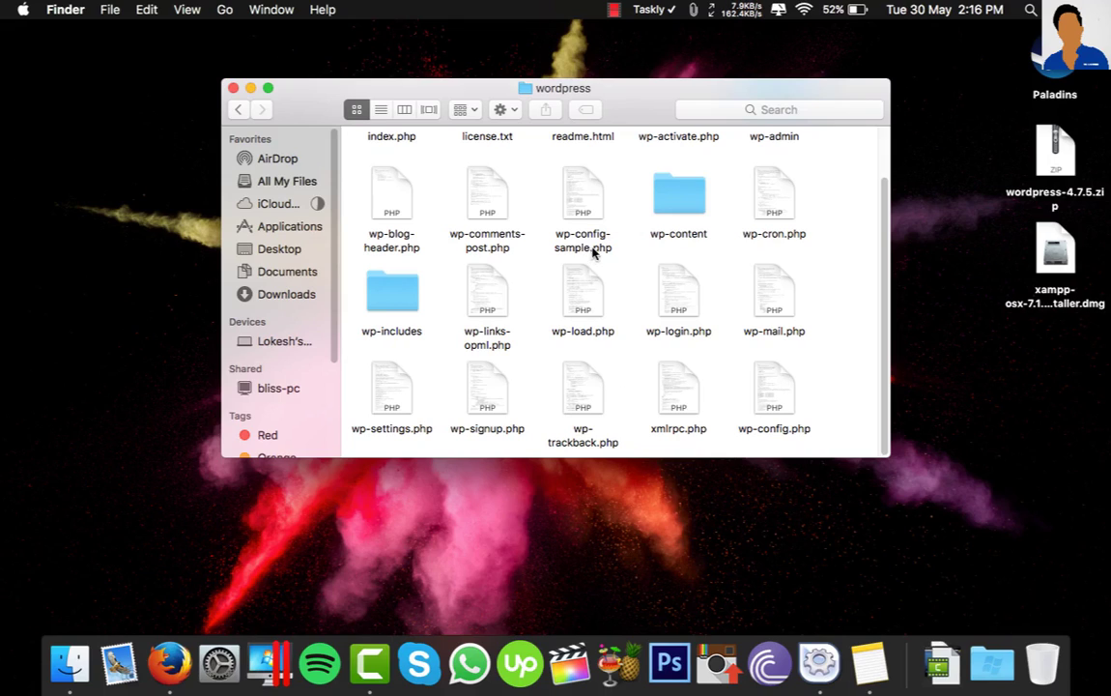
pyautogui.doubleClick(773, 382)
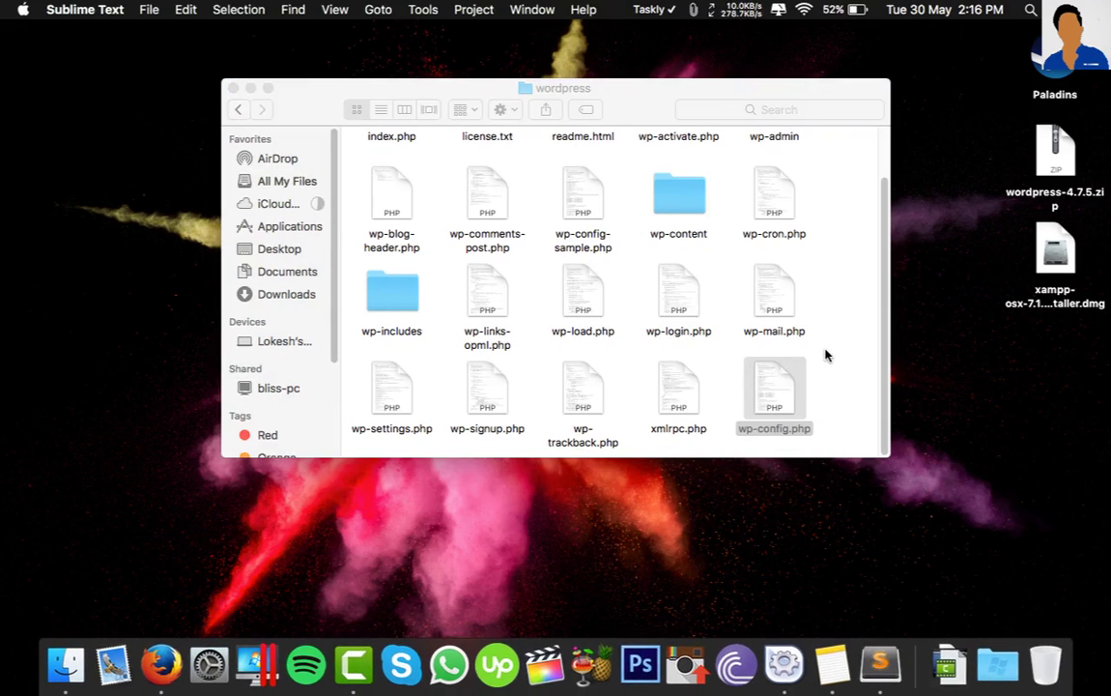
pyautogui.scroll(-3, 556, 415)
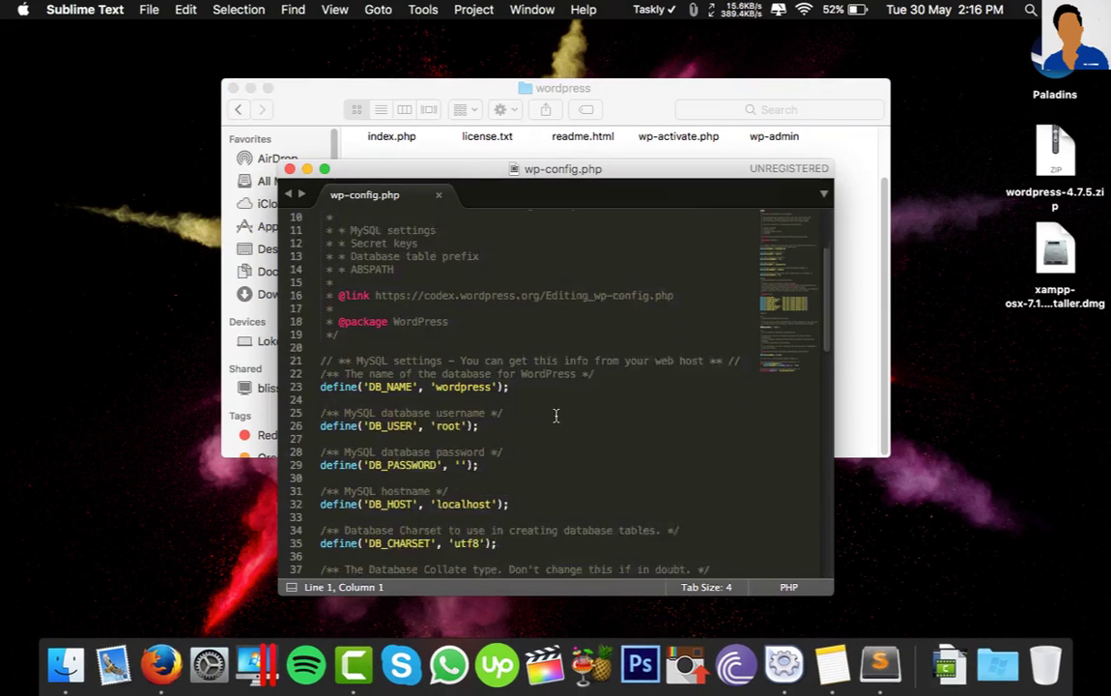
# Add the line define('FS_METHOD', 'direct'); above the MySQL settings in wp-config.php and save the file
pyautogui.scroll(3, 555, 415)
pyautogui.click(364, 456)
pyautogui.press('Return')
pyautogui.press('Return')
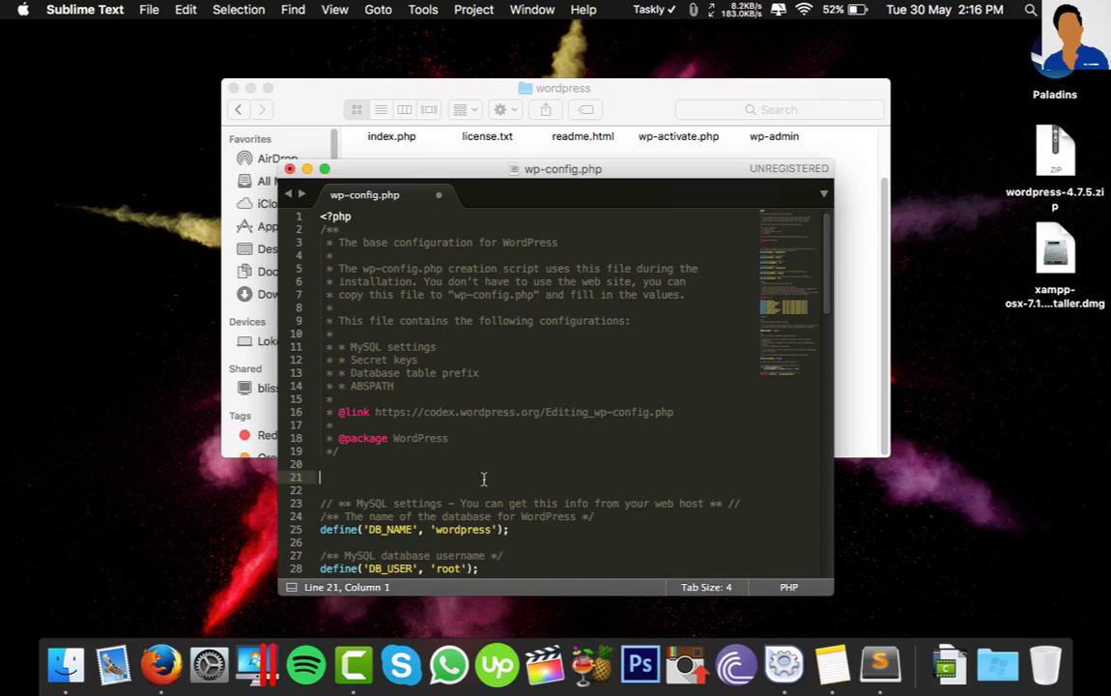
pyautogui.write("define('FS_METHOD', 'direct');")
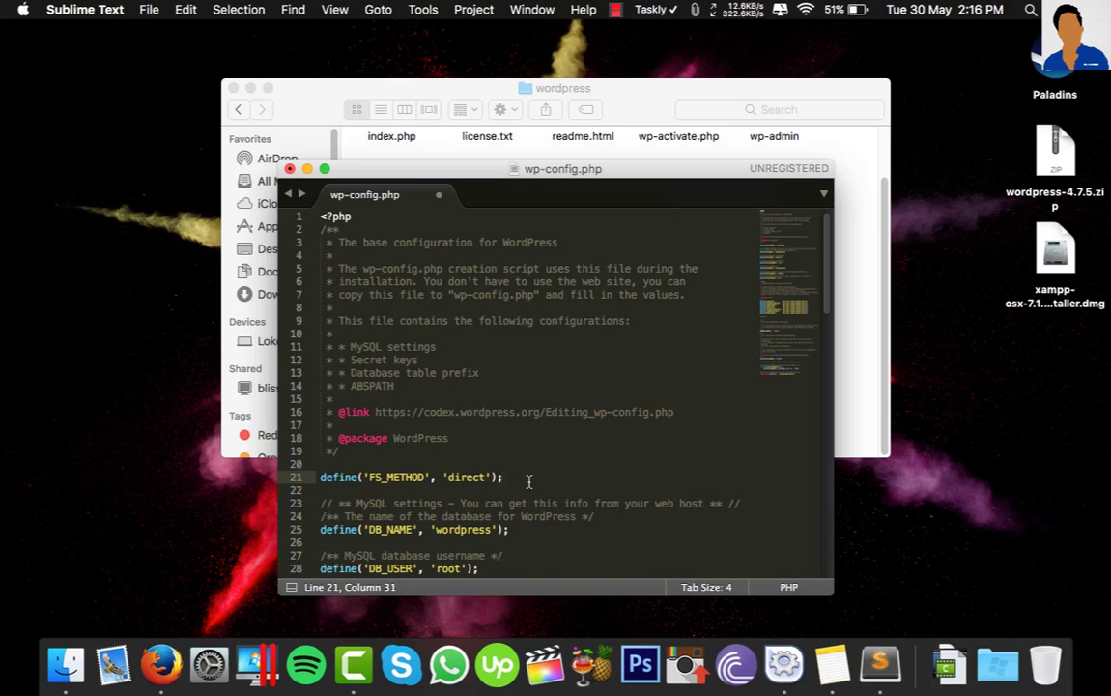
pyautogui.click(148, 10)
pyautogui.click(183, 114)
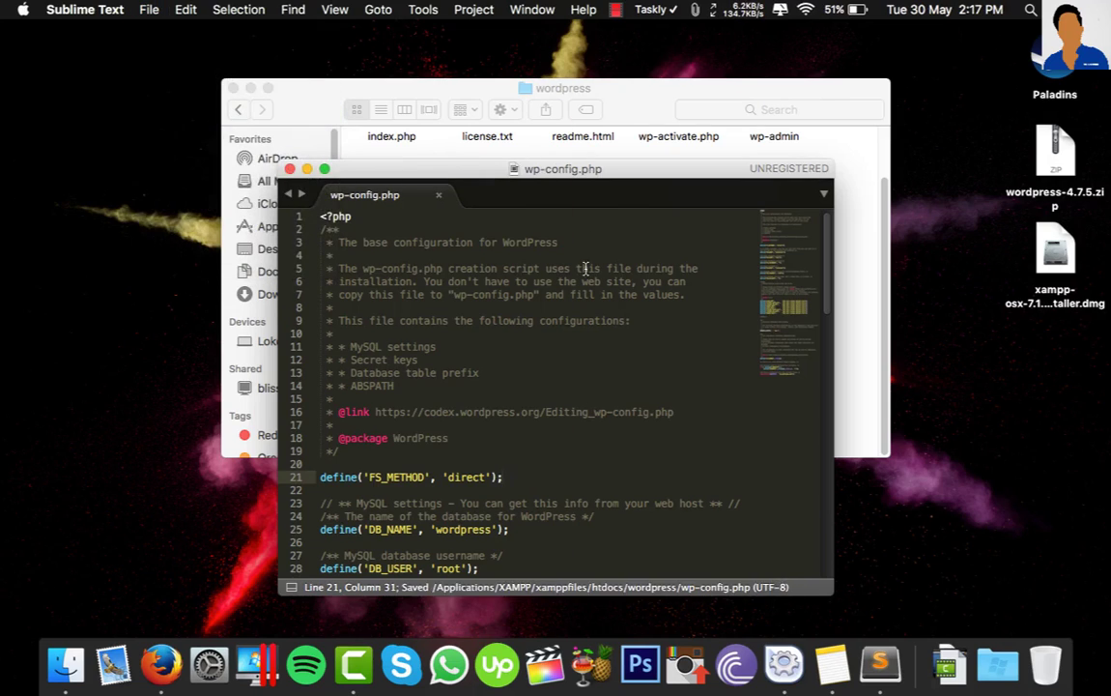
# Close wp-config.php, quit Sublime Text and close the wordpress folder window
pyautogui.click(289, 169)
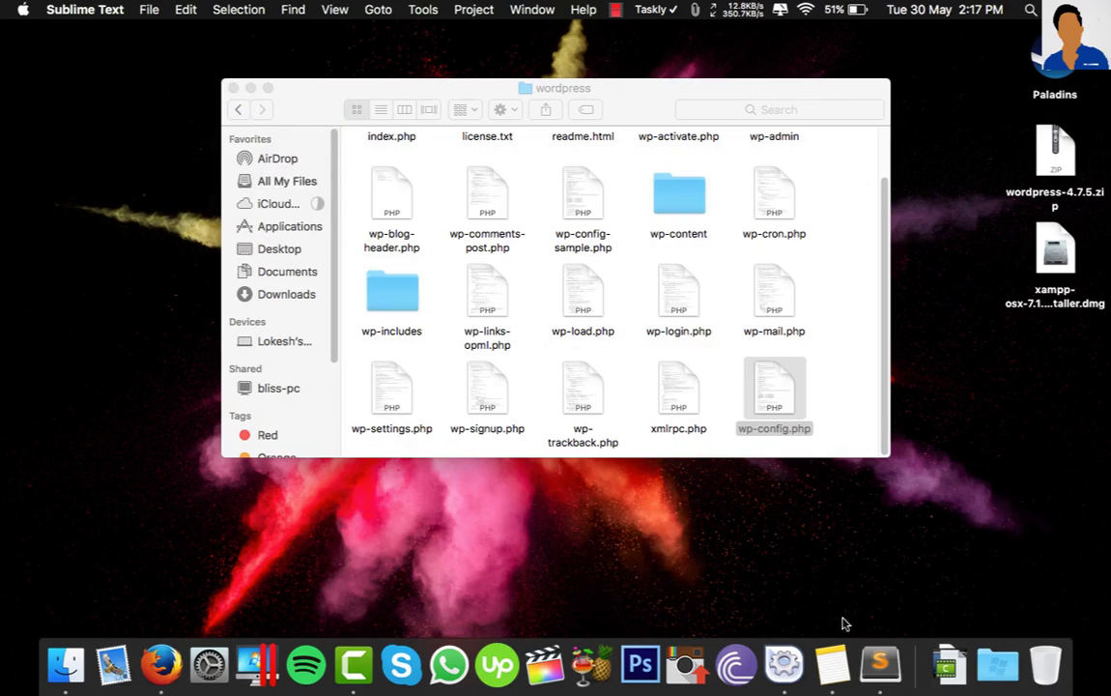
pyautogui.rightClick(878, 664)
pyautogui.click(884, 604)
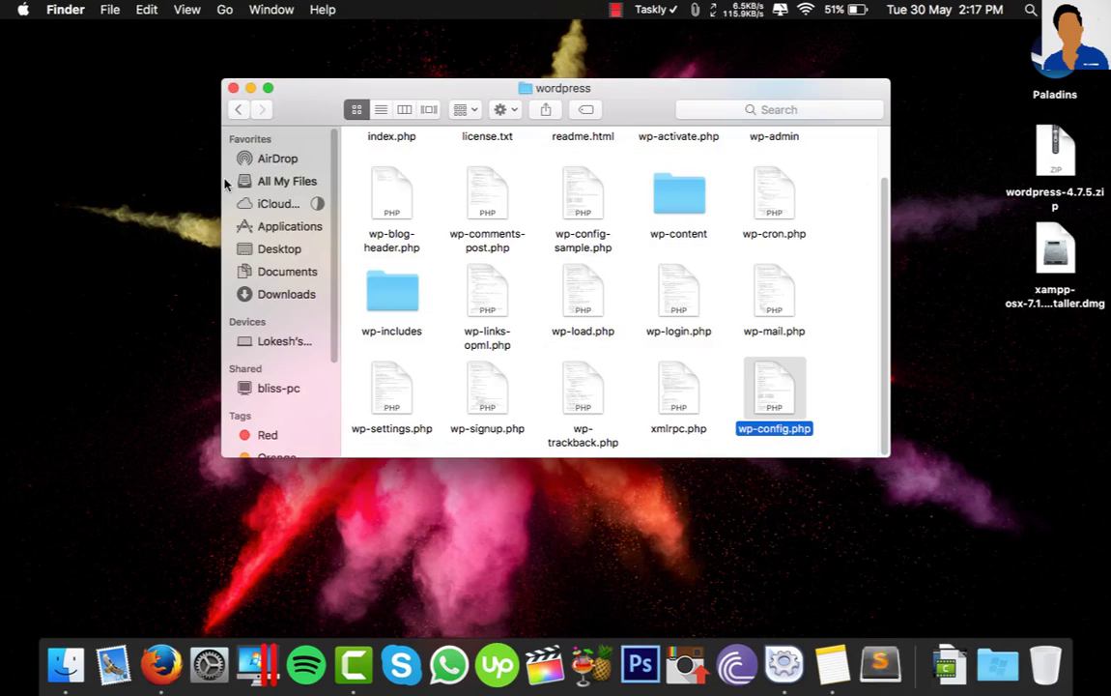
pyautogui.click(233, 88)
# Switch to Firefox and load the WordPress dashboard at localhost/wordpress/wp-admin
pyautogui.press('super+Tab')
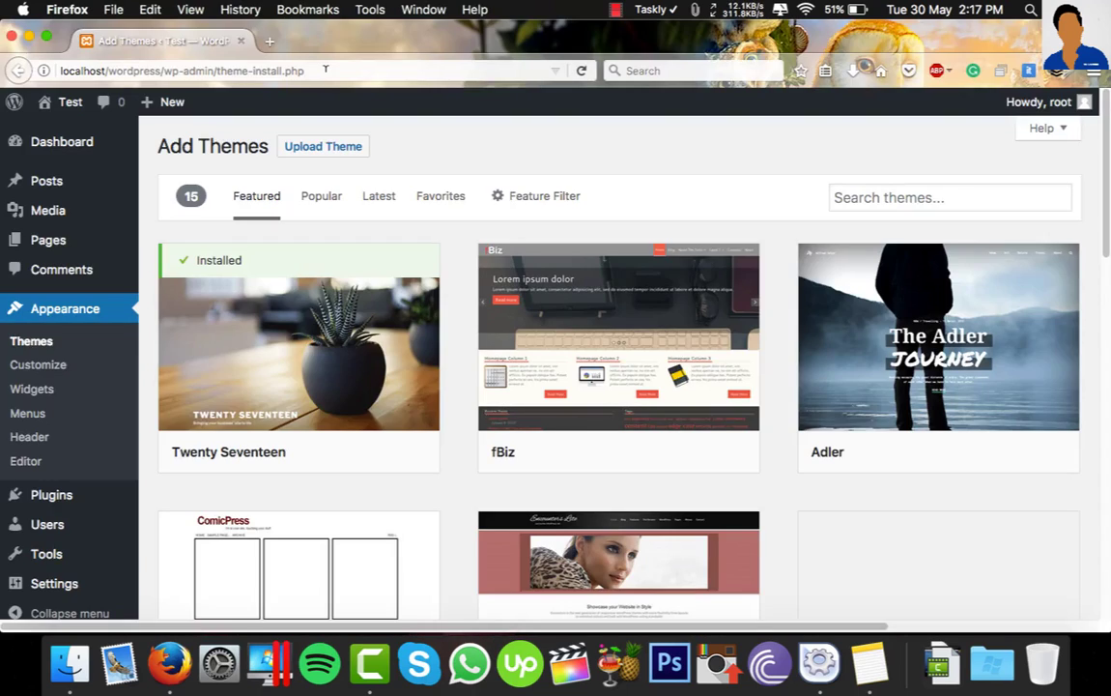
pyautogui.click(315, 62)
pyautogui.write('localhost/wor')
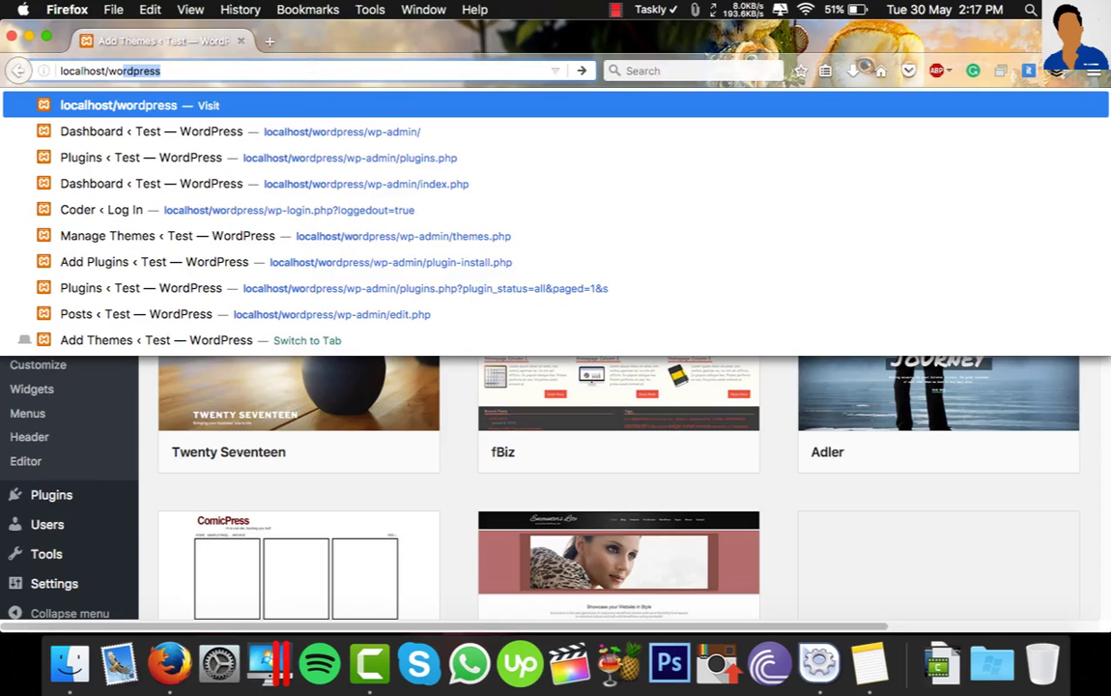
pyautogui.press('Return')
pyautogui.write('/wp-admin')
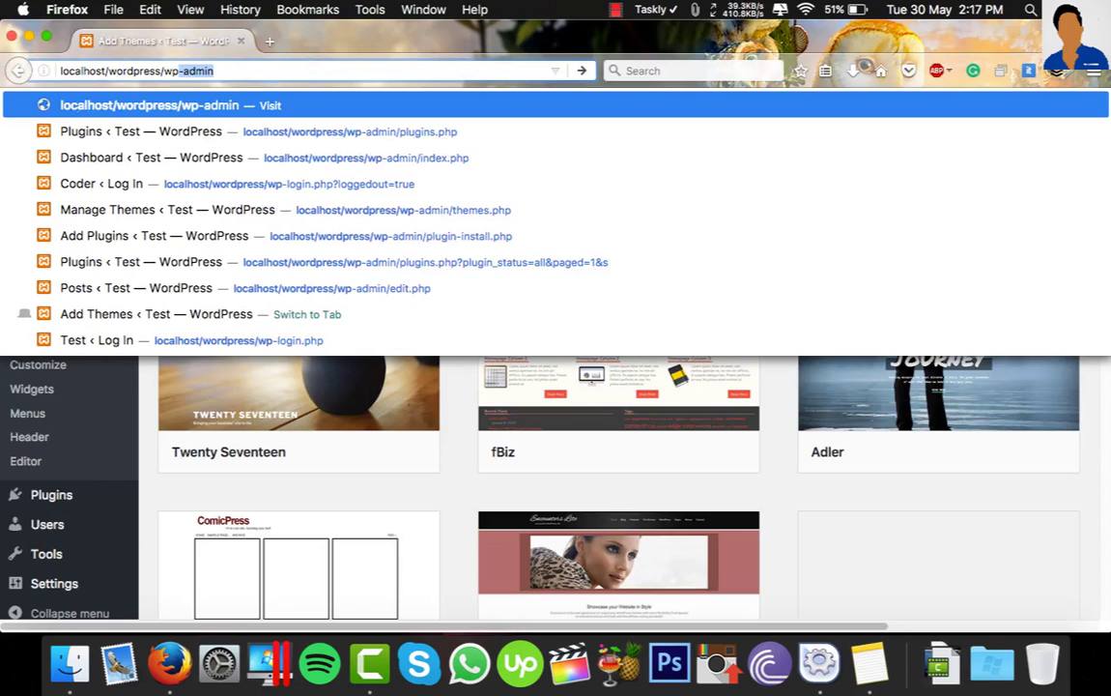
pyautogui.press('Return')
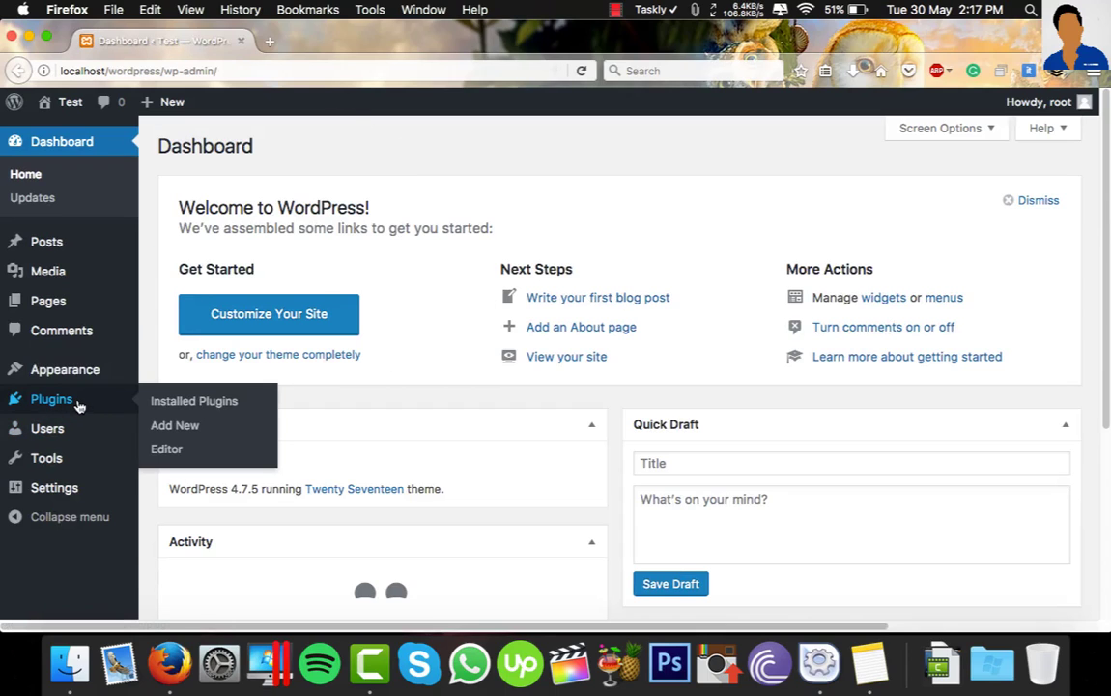
# Delete the Hello Dolly and Akismet Anti-Spam plugins from the installed plugins, confirming each deletion
pyautogui.click(77, 402)
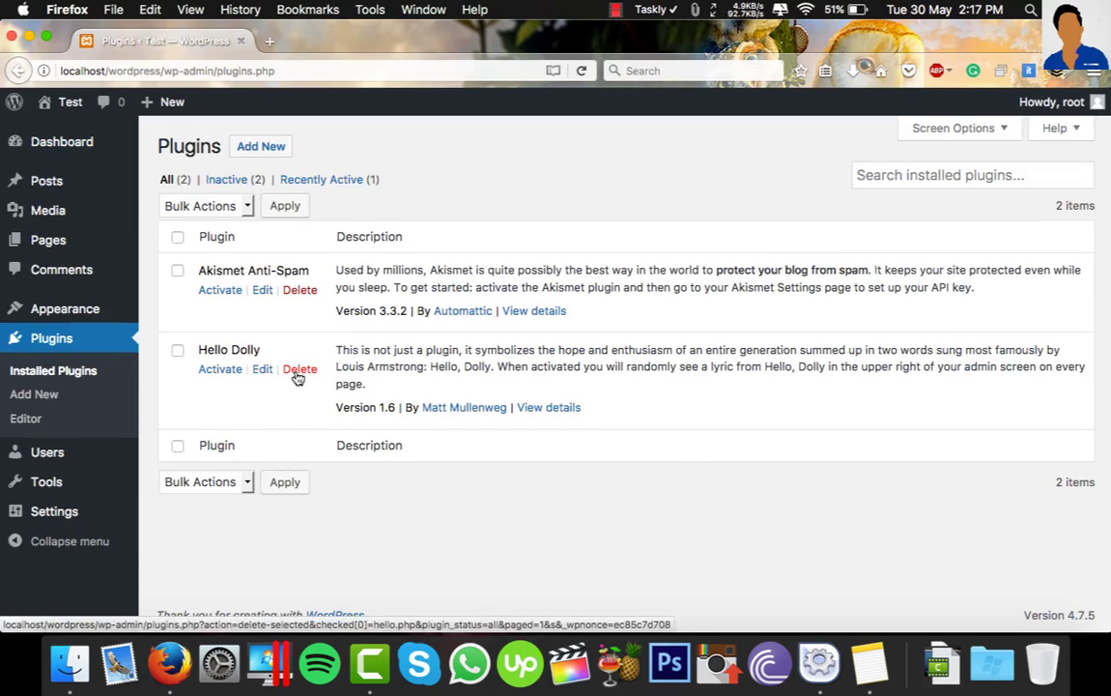
pyautogui.click(299, 369)
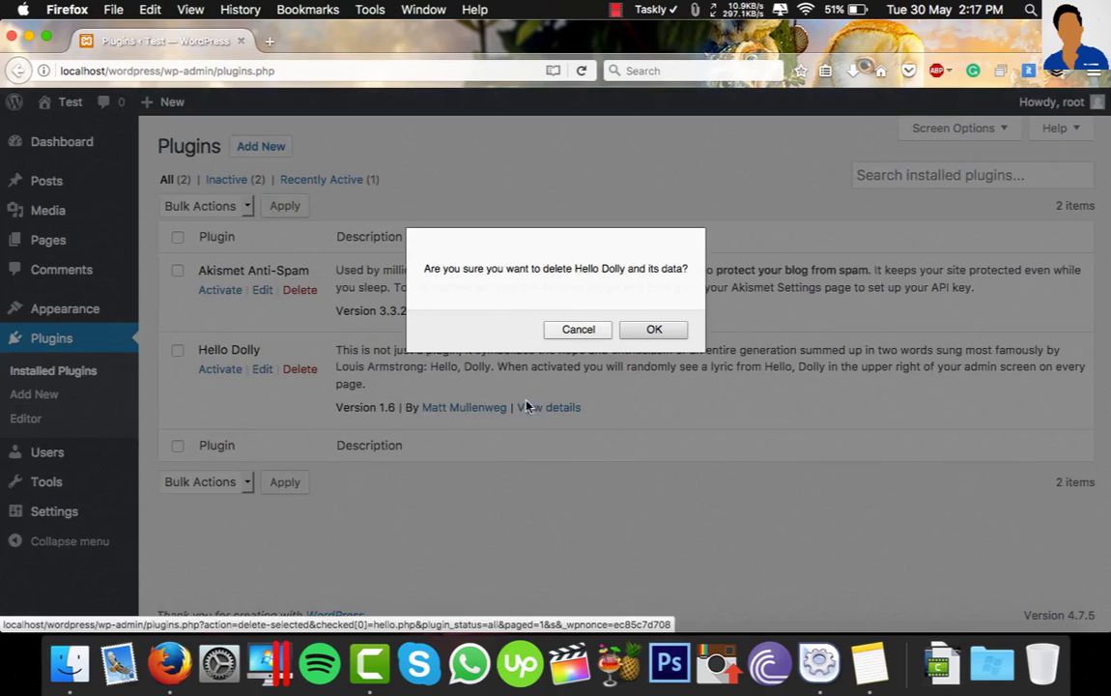
pyautogui.click(640, 332)
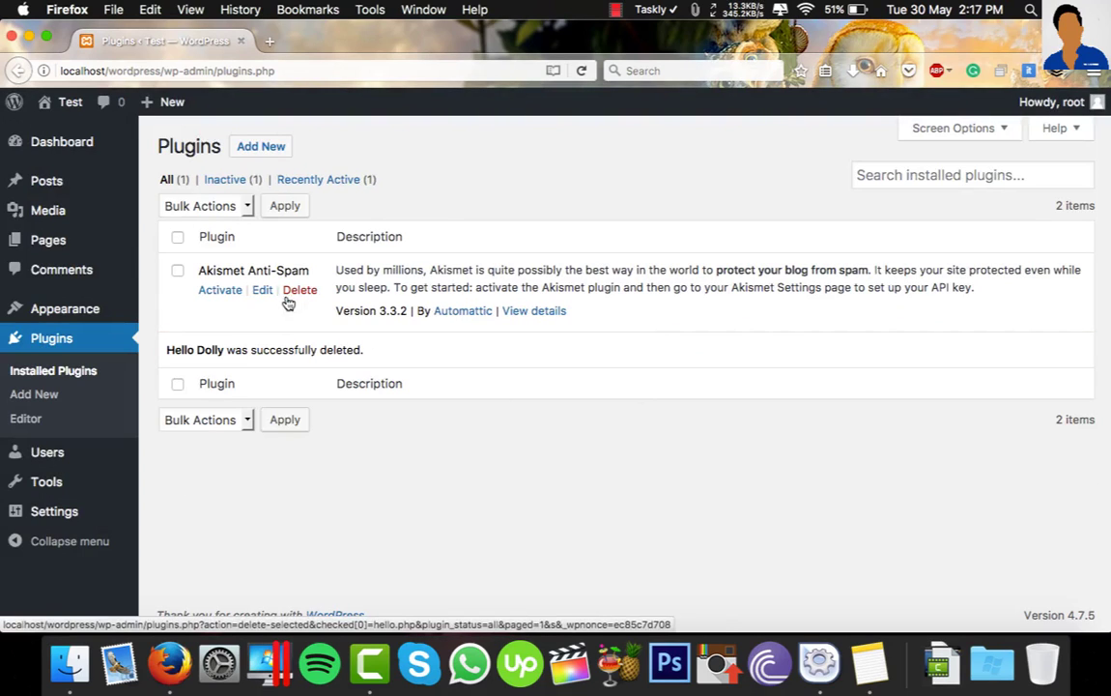
pyautogui.click(307, 293)
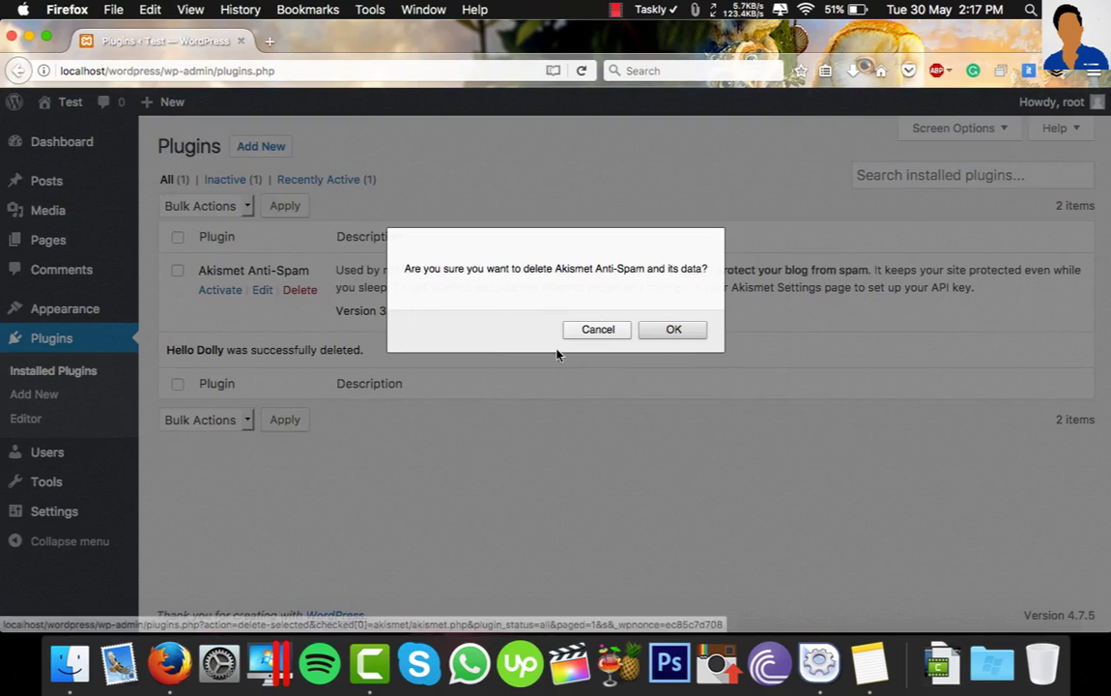
pyautogui.click(687, 331)
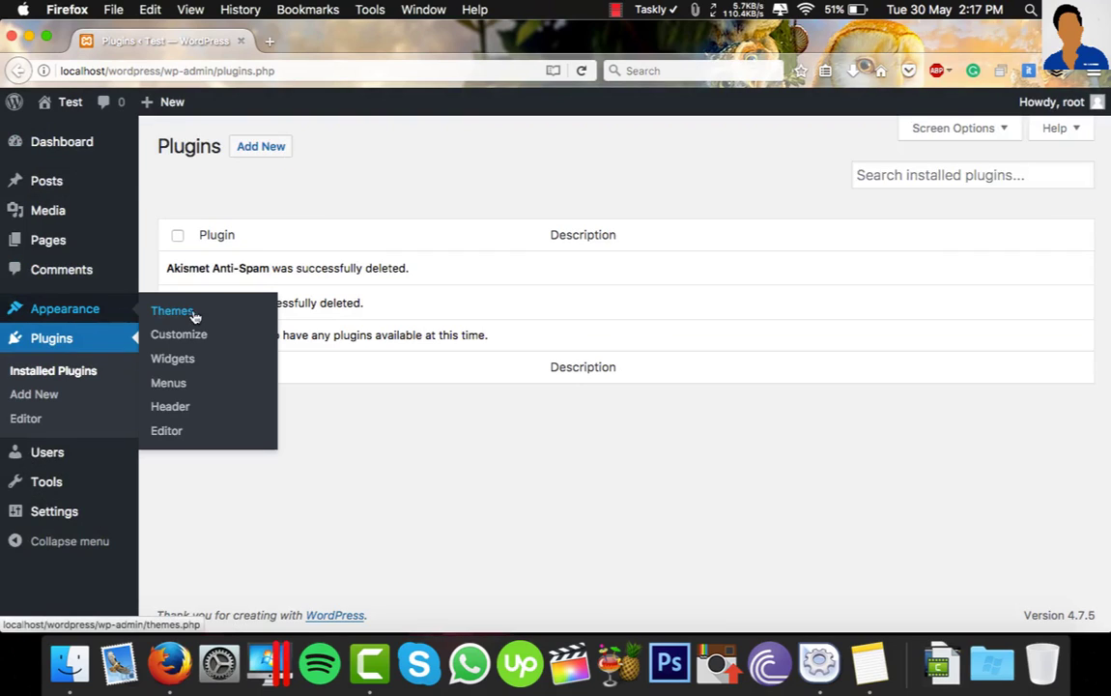
# Move the site's only page to the Trash and go back to the Dashboard by way of the Posts list
pyautogui.click(58, 242)
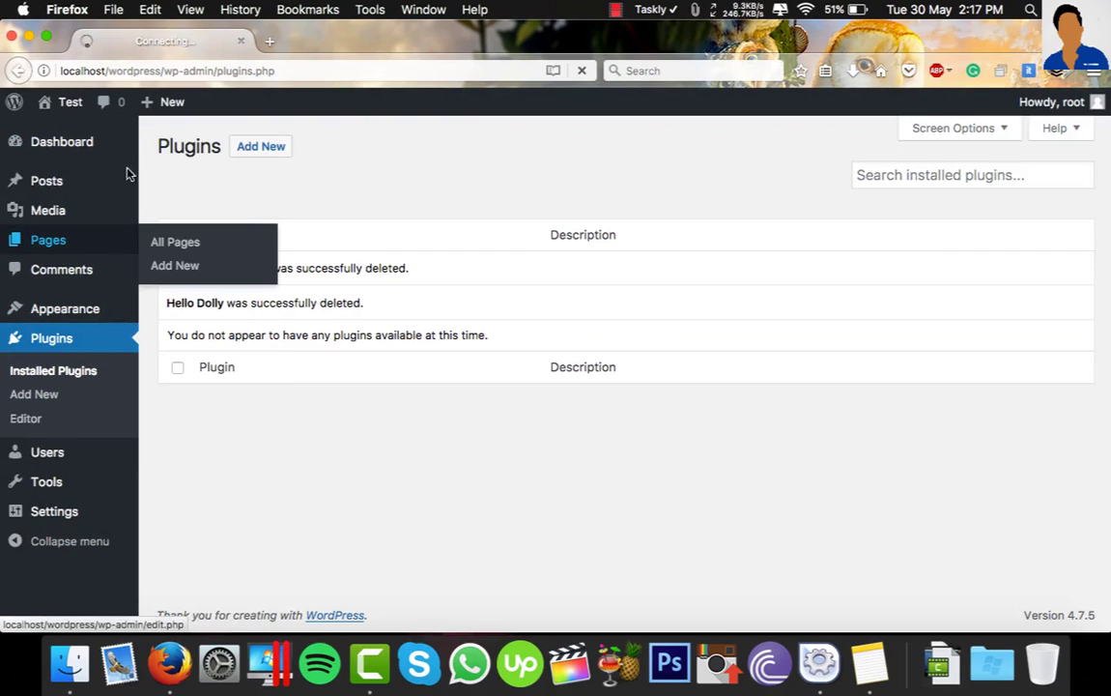
pyautogui.click(303, 291)
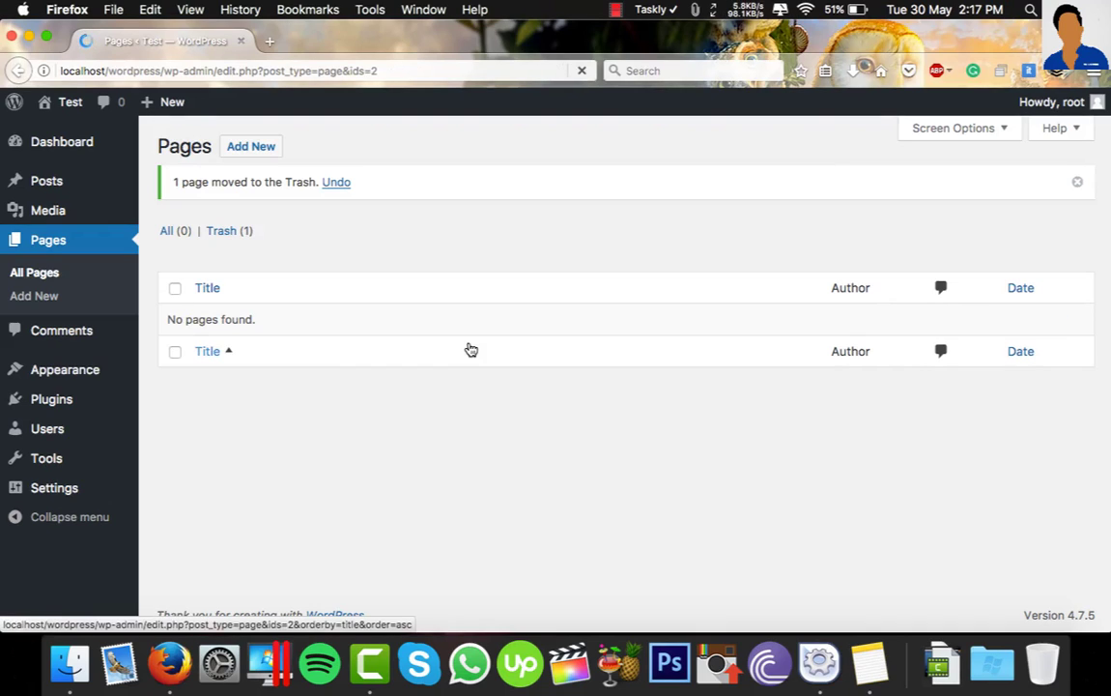
pyautogui.click(120, 183)
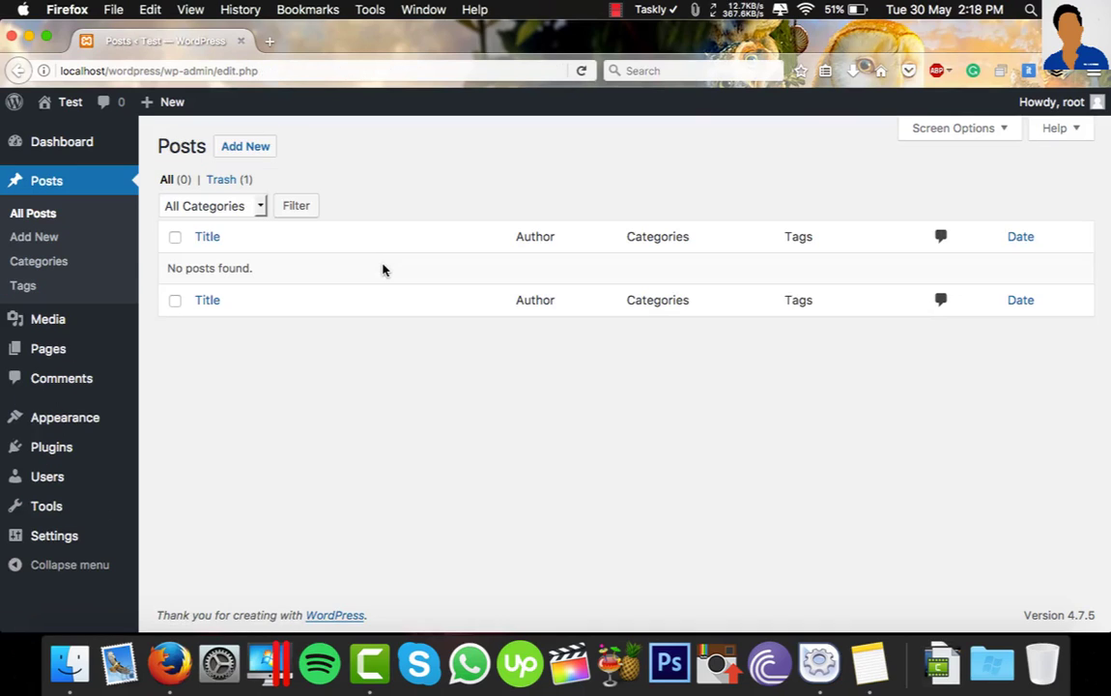
pyautogui.click(61, 141)
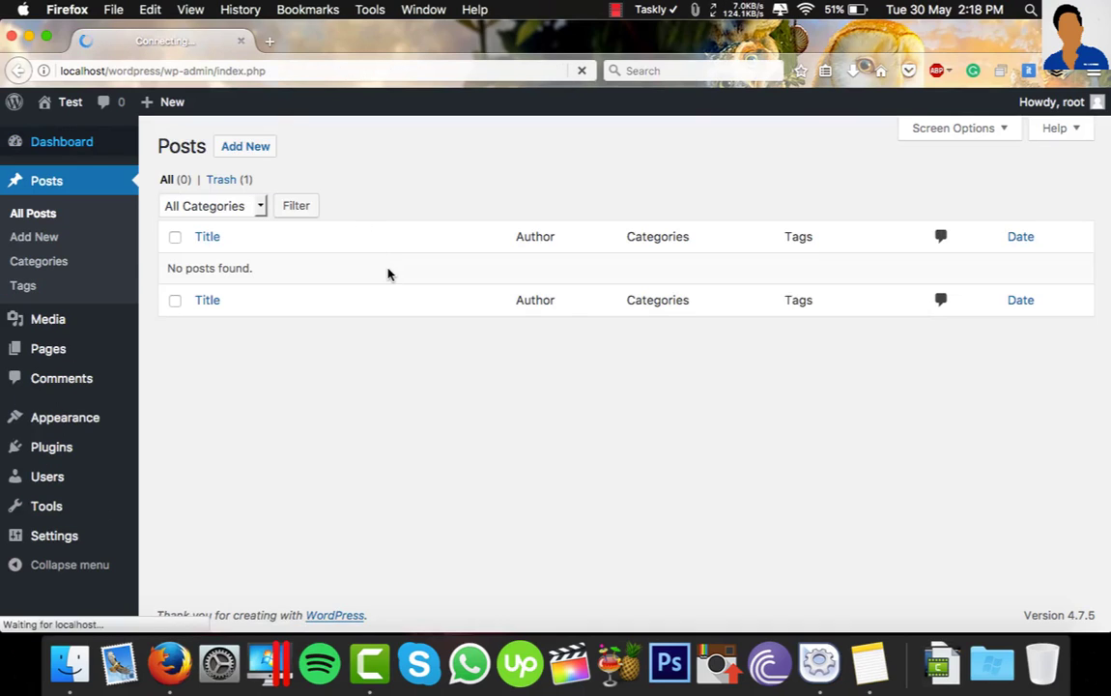